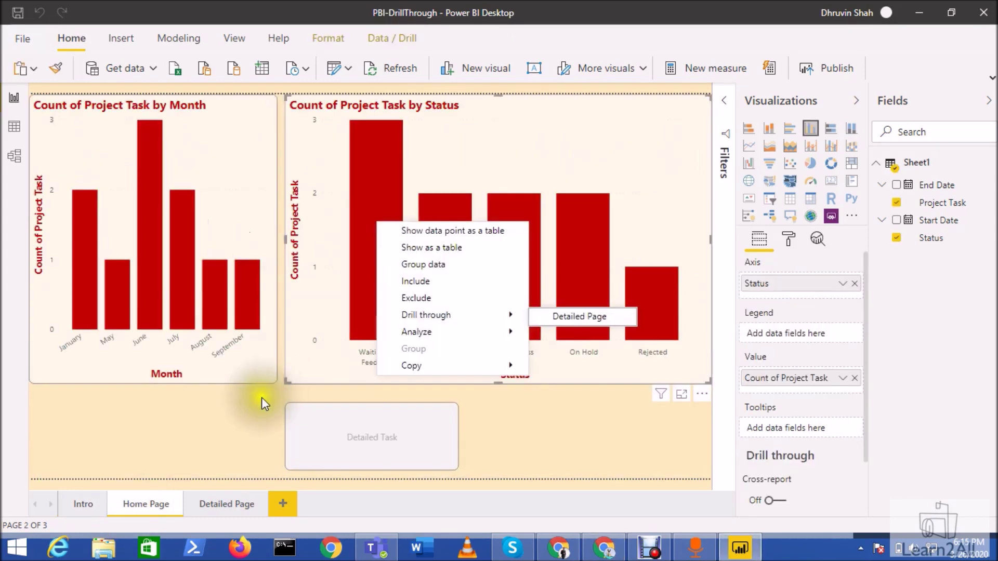
Dismiss the drill-through menu and deselect the Status chart
click(242, 425)
mouse_move(394, 254)
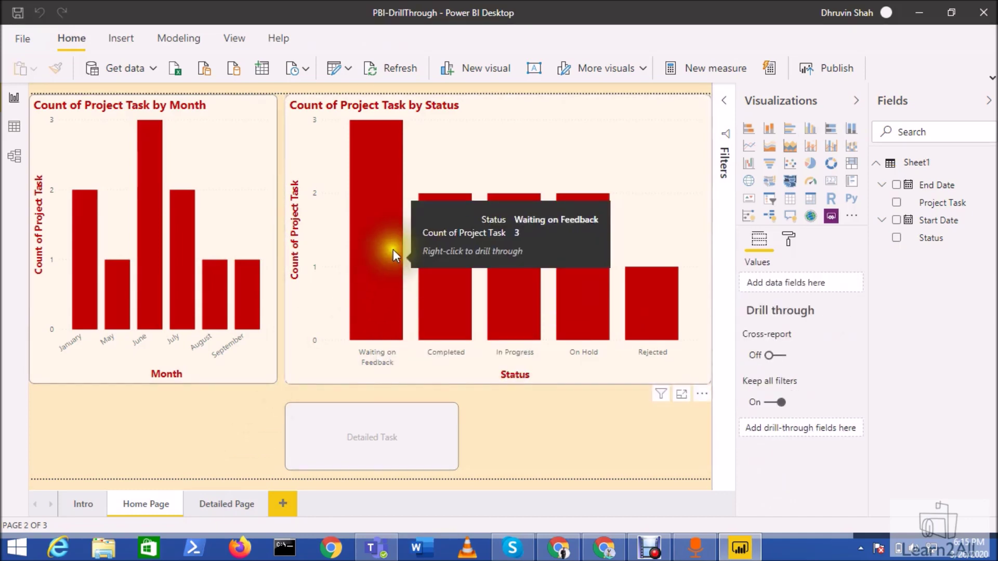
right_click(385, 165)
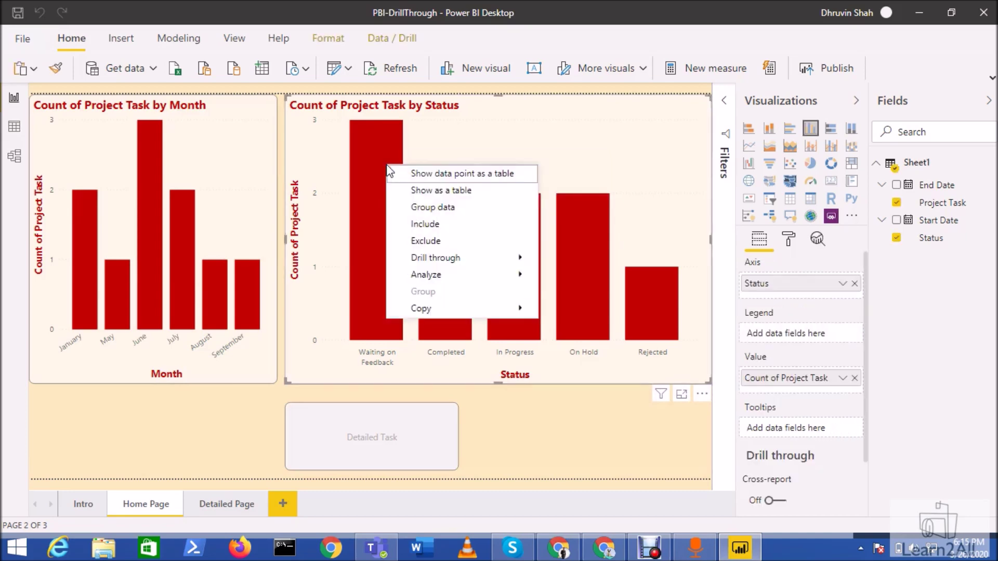
mouse_move(463, 261)
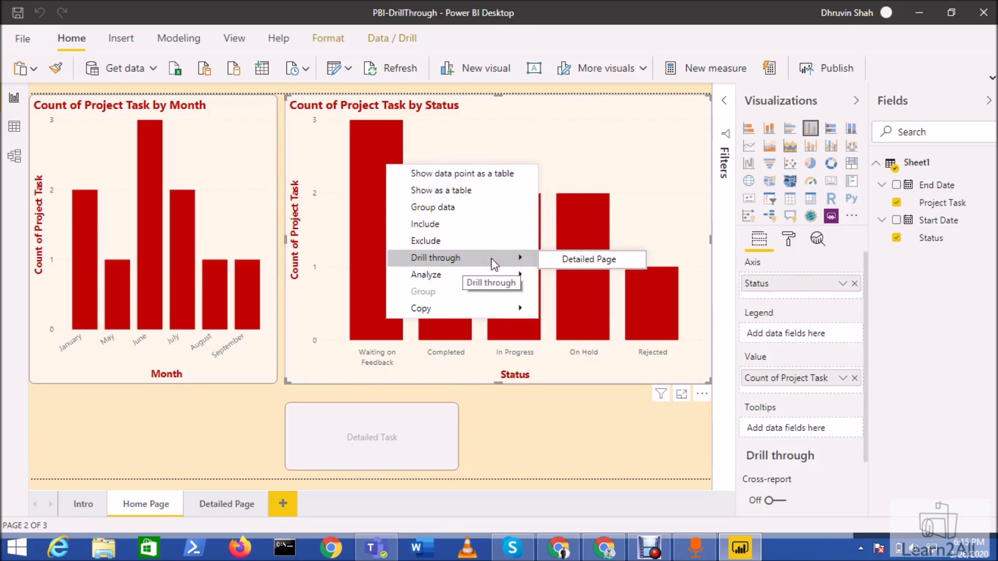
click(561, 254)
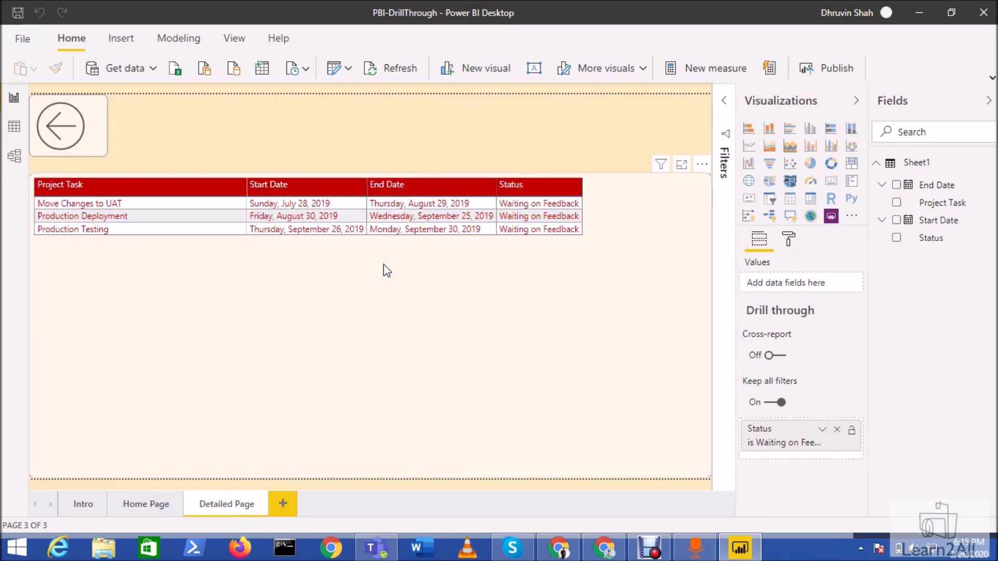
ctrl+click(60, 138)
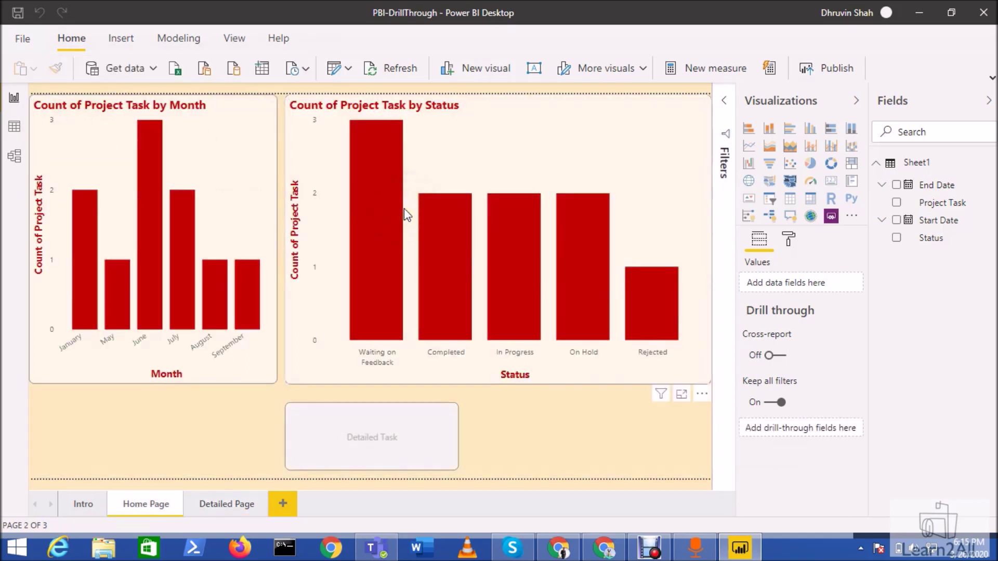
mouse_move(379, 137)
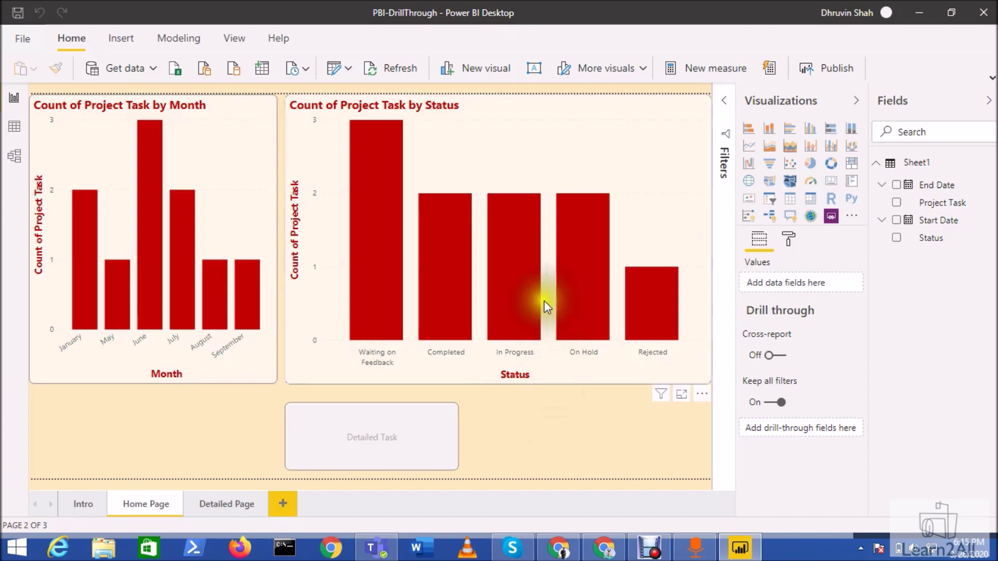
mouse_move(389, 298)
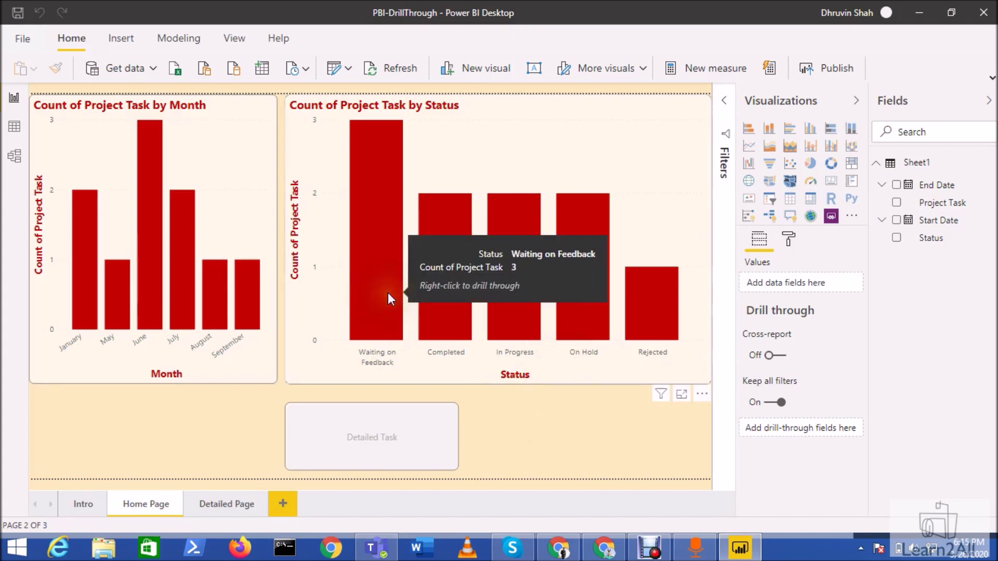
click(388, 295)
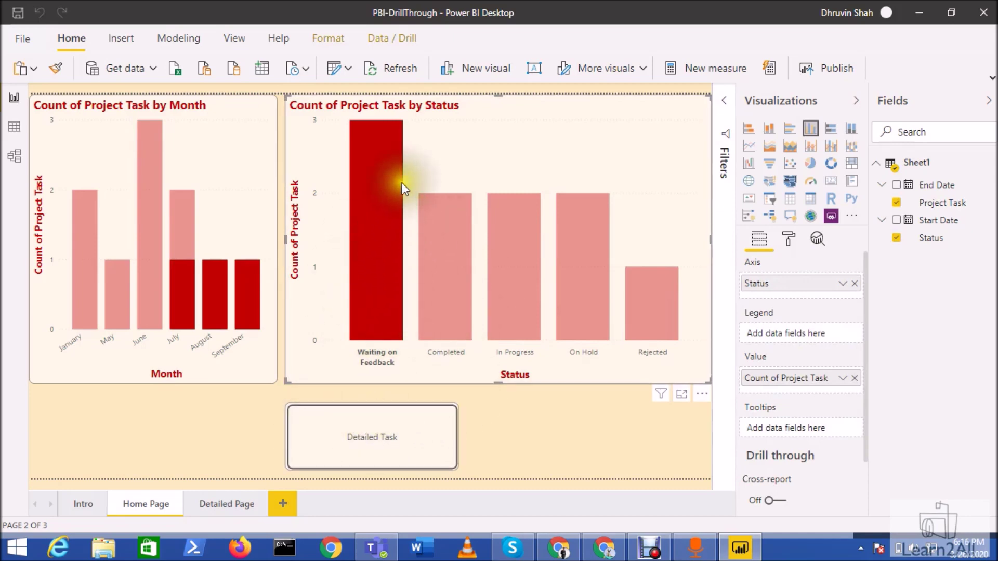
click(375, 439)
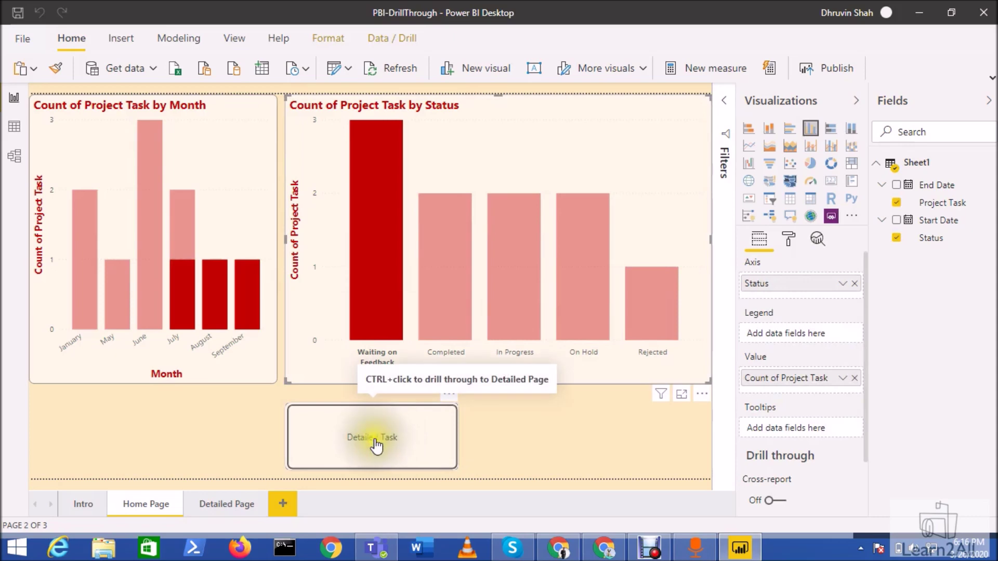
click(379, 439)
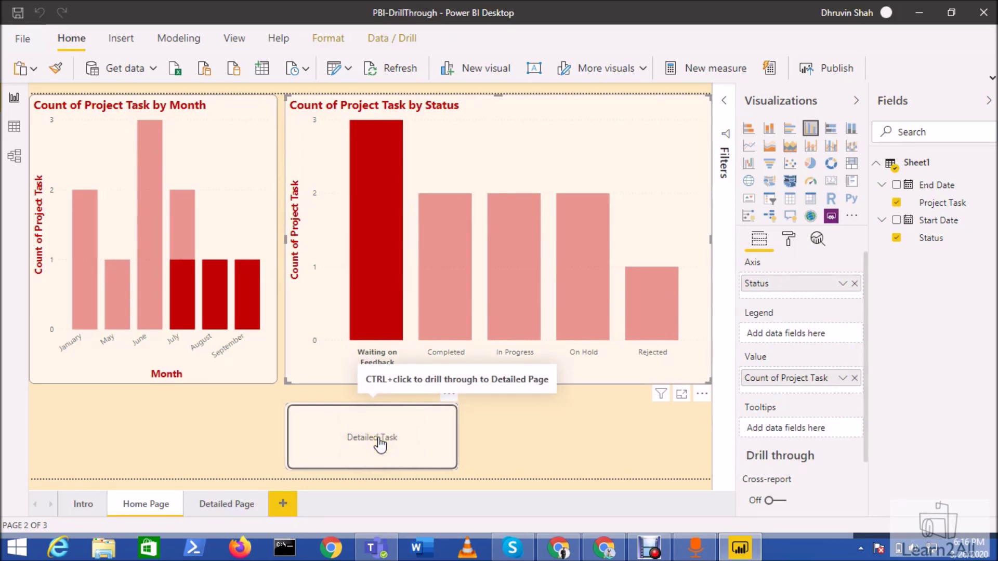
ctrl+click(379, 441)
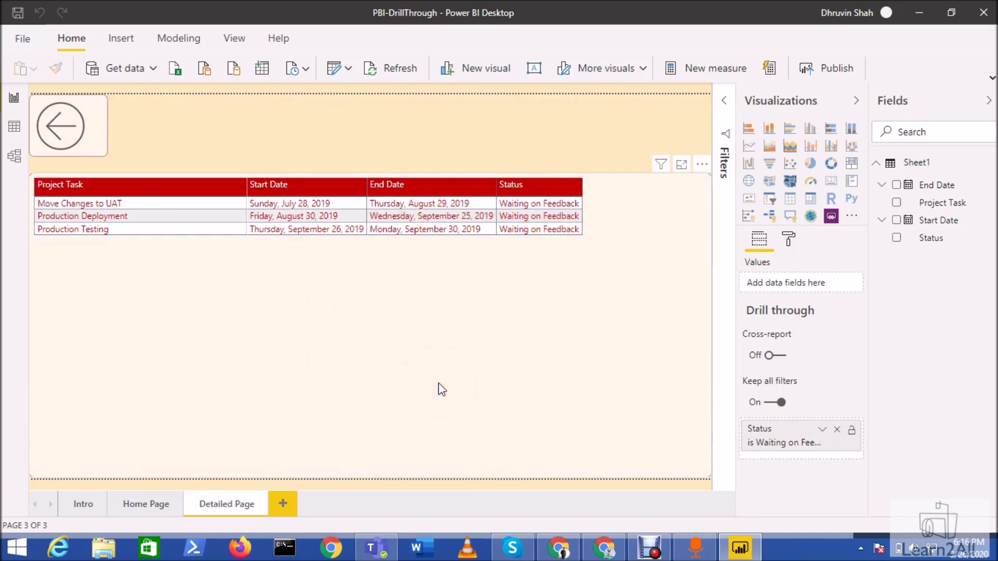
ctrl+click(60, 125)
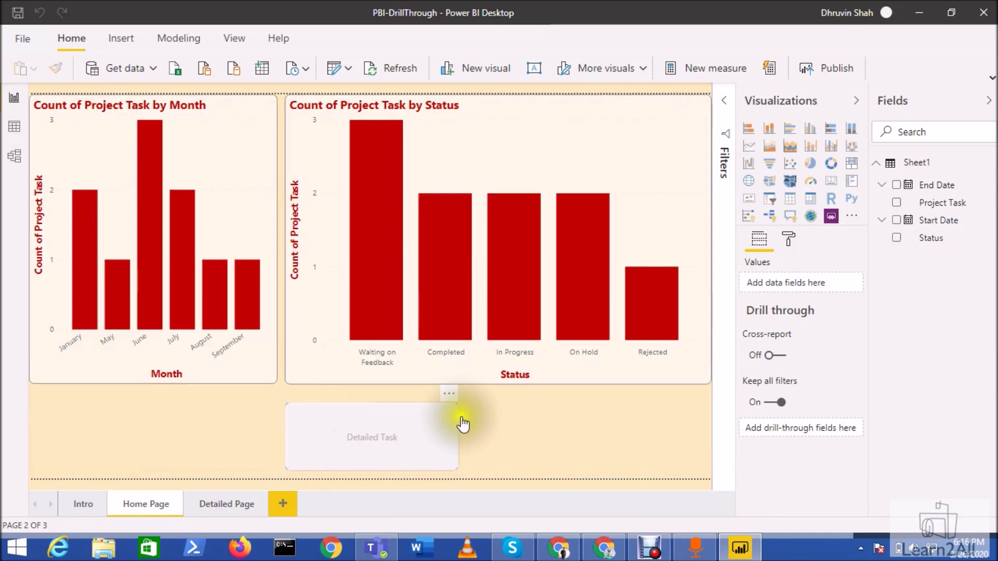
Try the Detailed Task button with no bar selected, then inspect the Sheet1 data table
ctrl+click(384, 429)
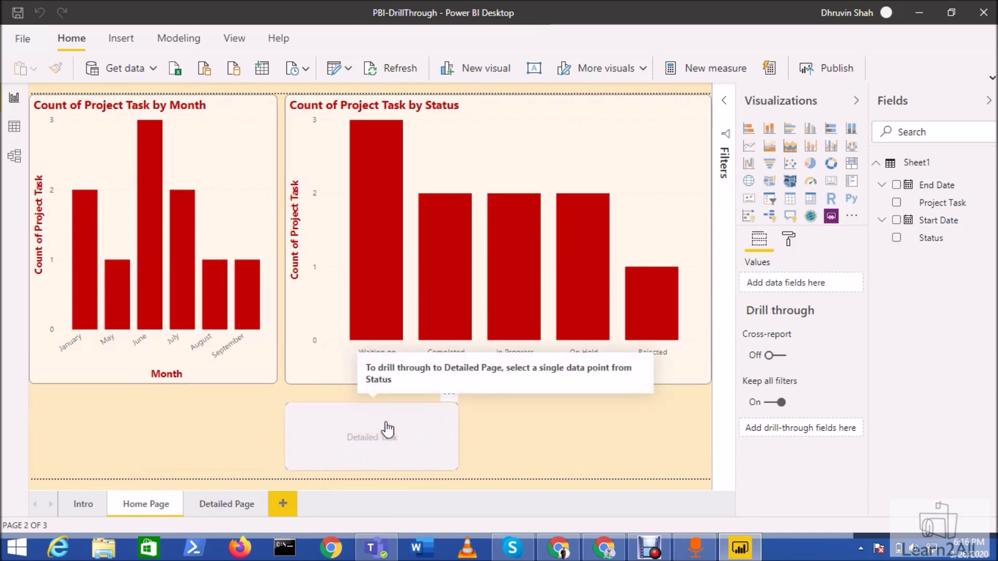
ctrl+click(384, 414)
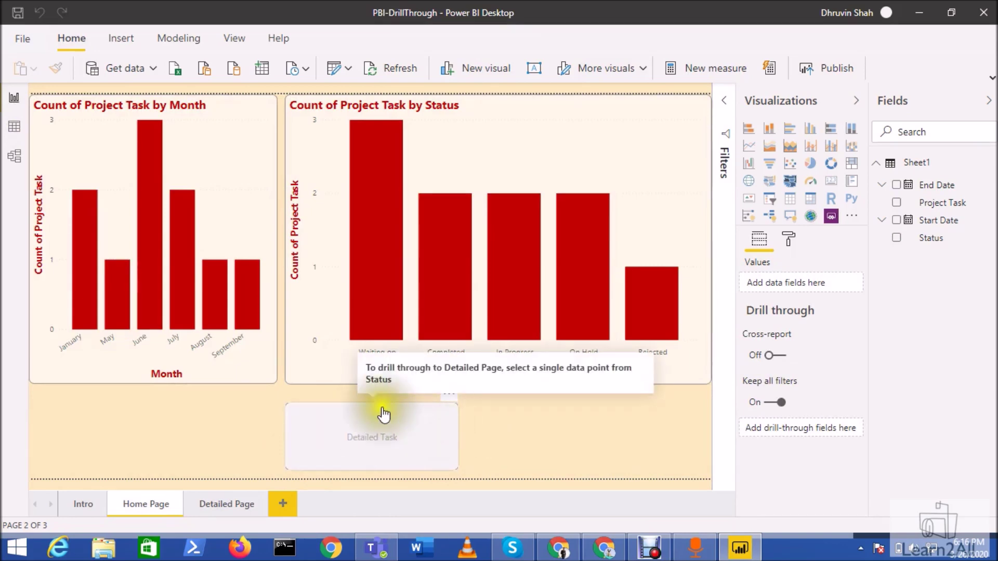
ctrl+click(445, 439)
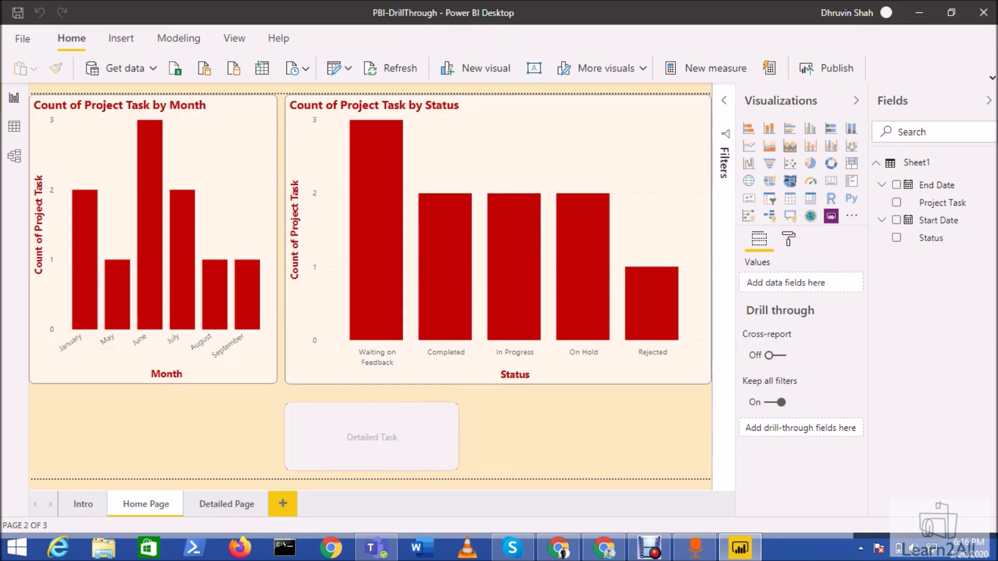
click(17, 139)
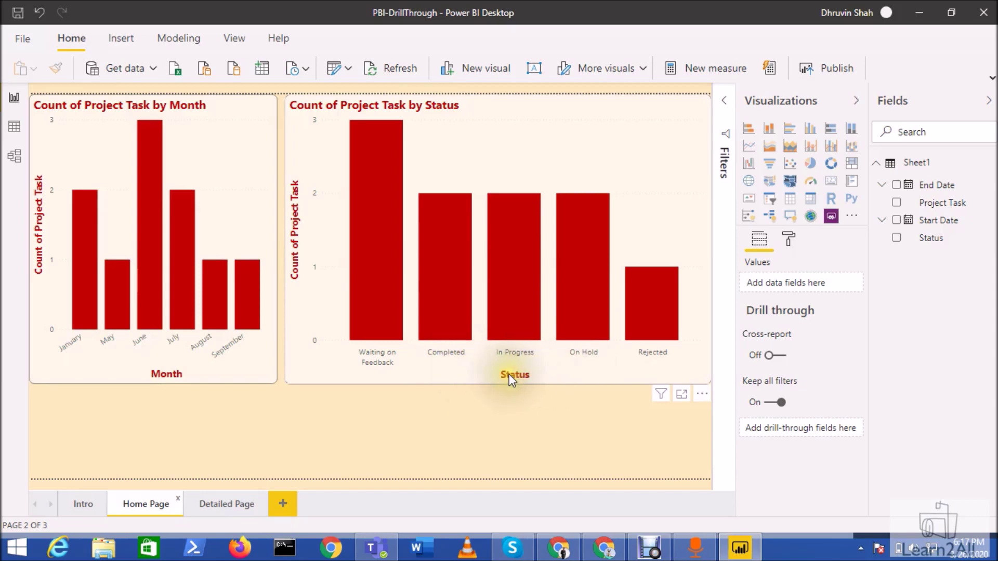
click(460, 373)
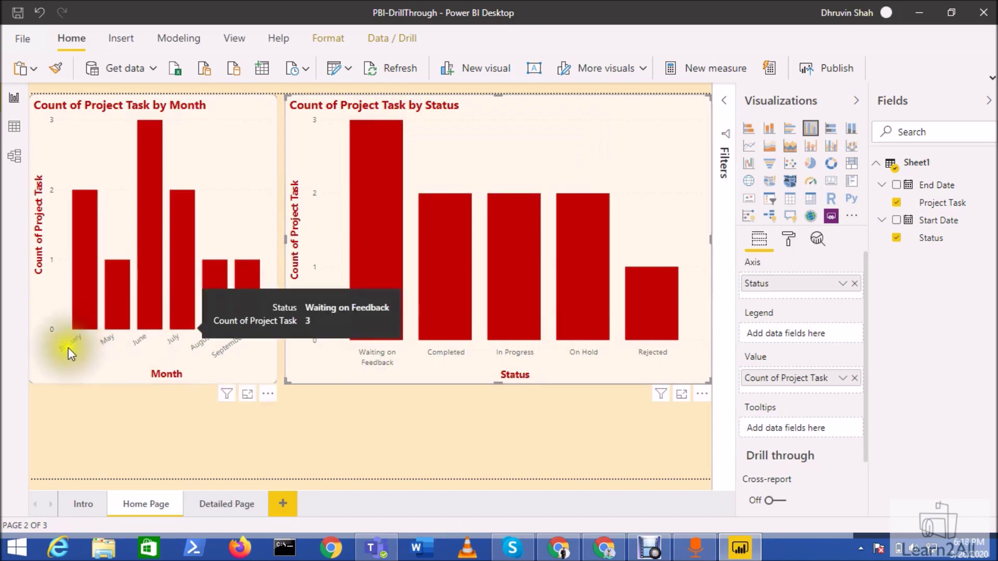
click(85, 363)
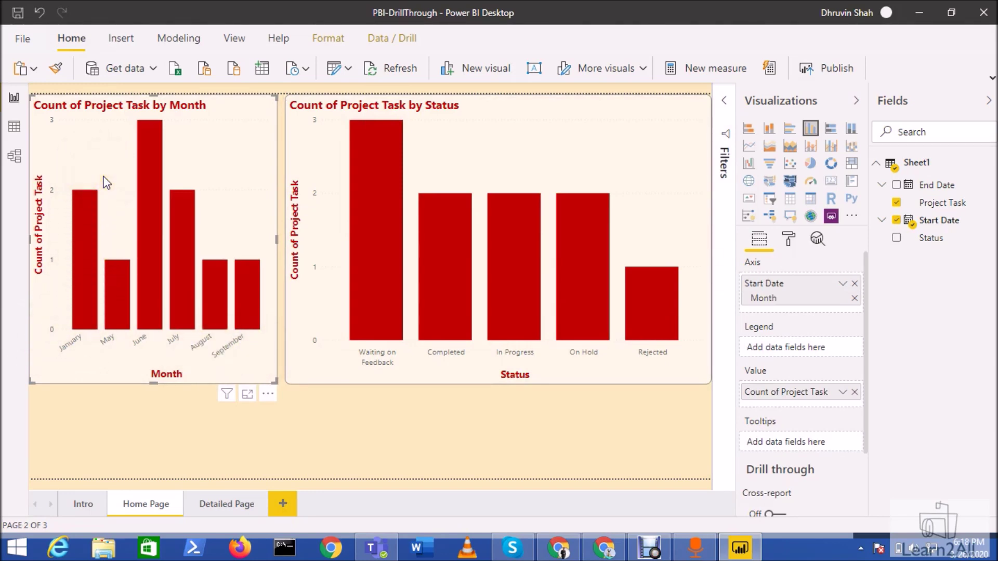
click(227, 511)
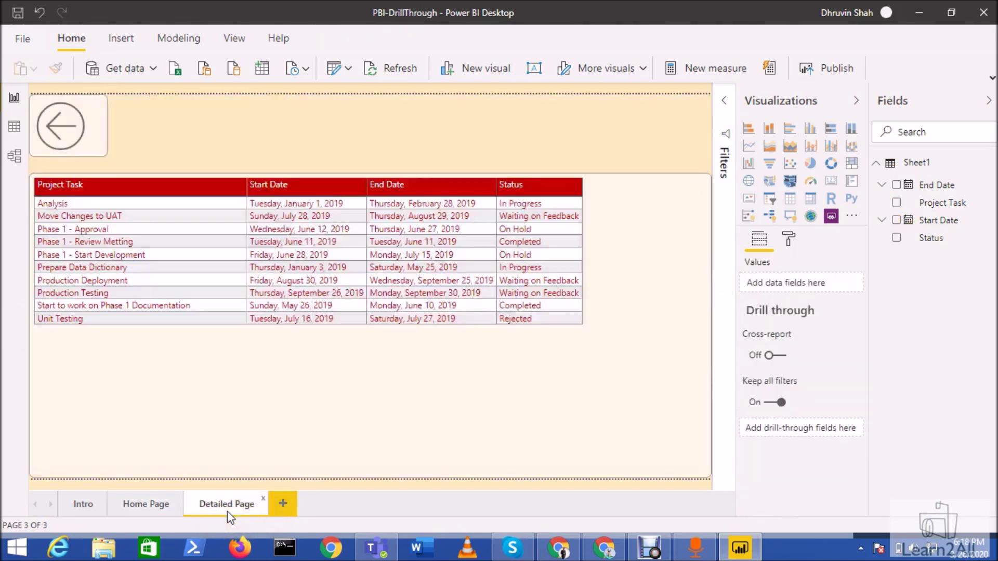
click(120, 371)
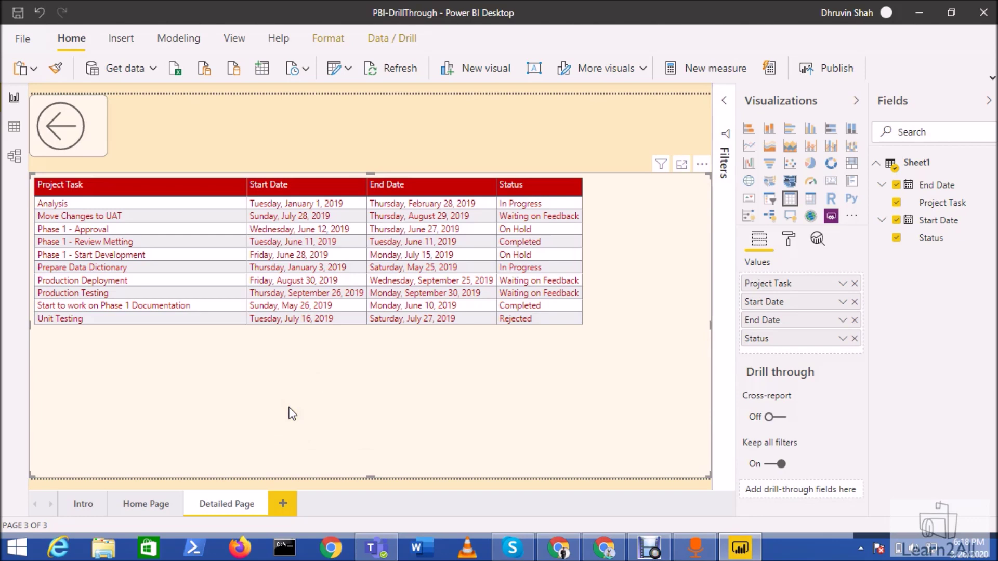
click(147, 504)
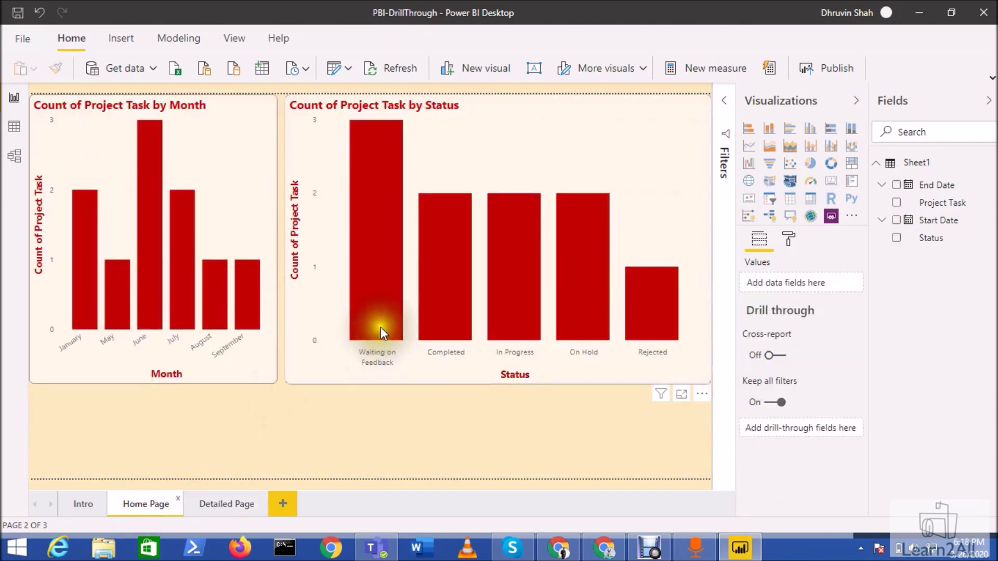
mouse_move(384, 326)
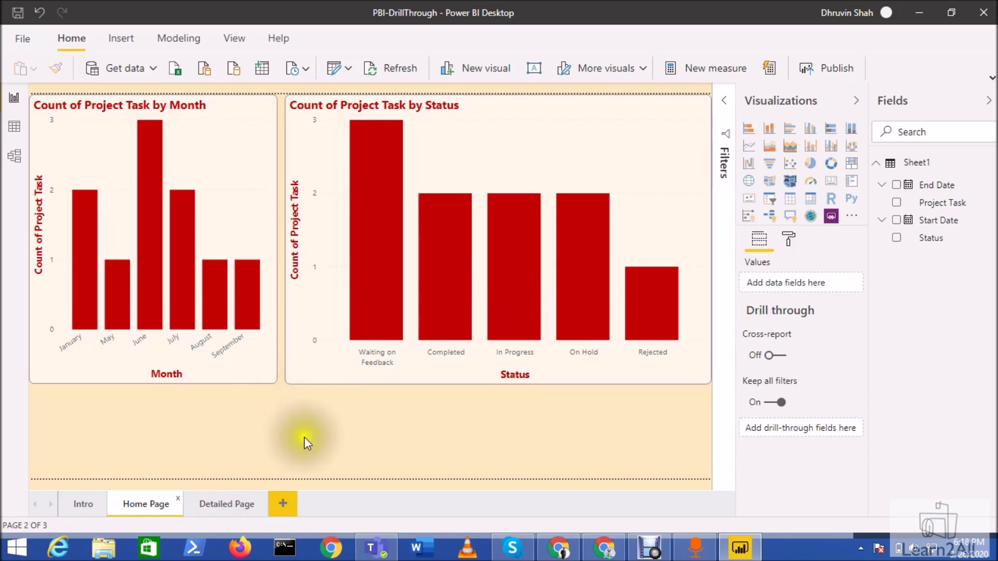
click(133, 37)
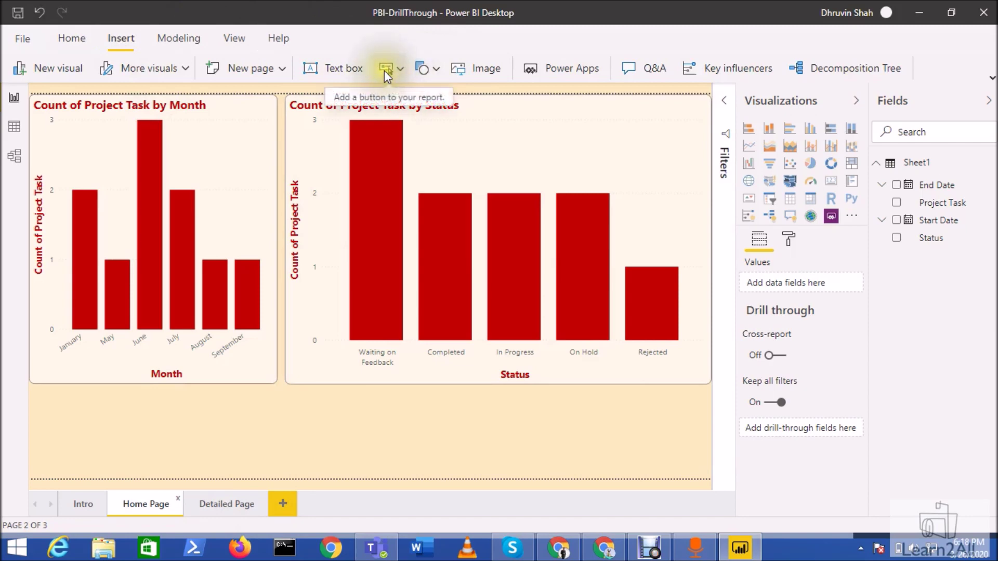
Insert a blank button and label it 'Detailed Information'
click(384, 70)
click(415, 303)
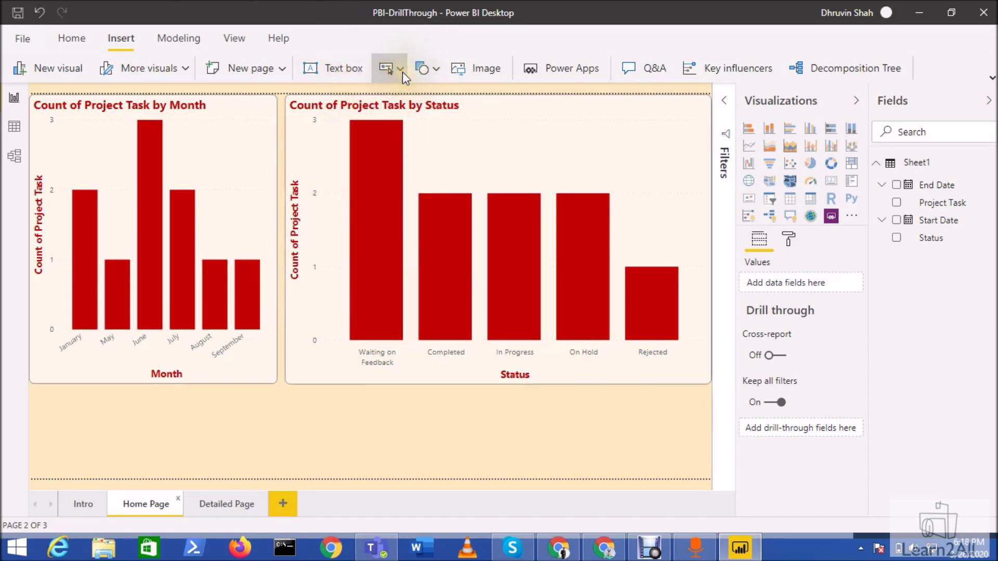
click(402, 72)
click(411, 288)
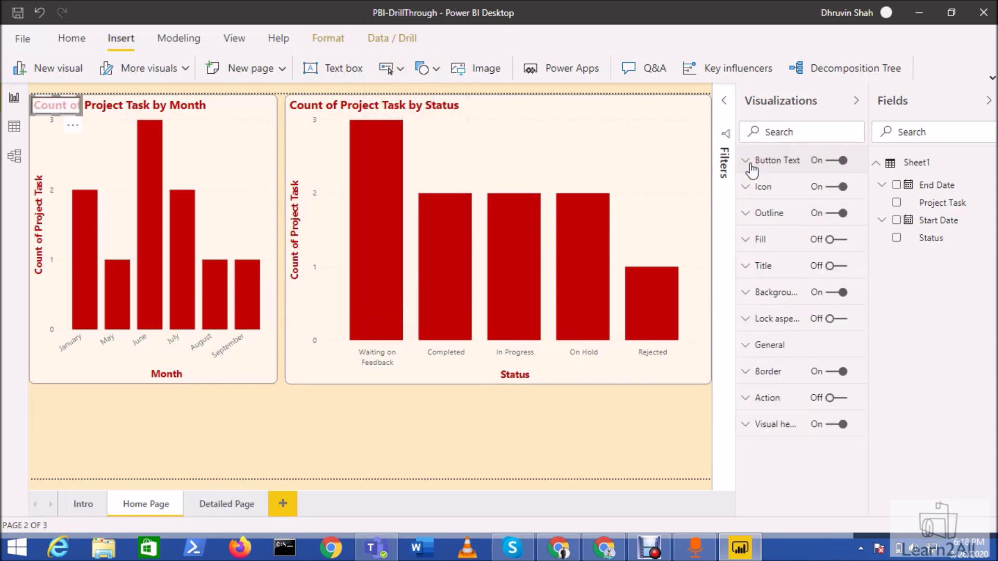
click(777, 160)
click(777, 230)
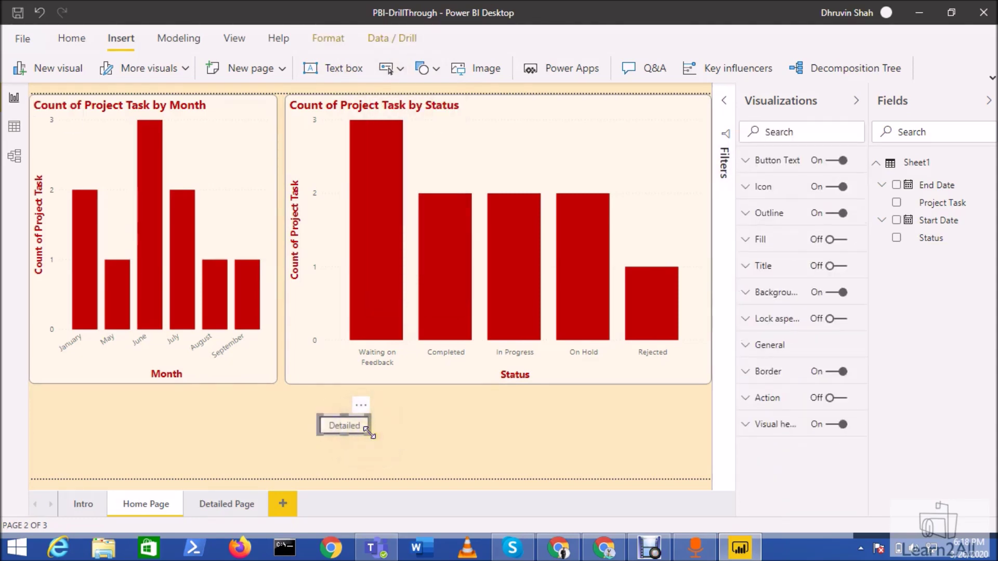
Enlarge the Detailed Information button and move it beneath the two bar charts
drag(367, 432, 472, 460)
click(506, 451)
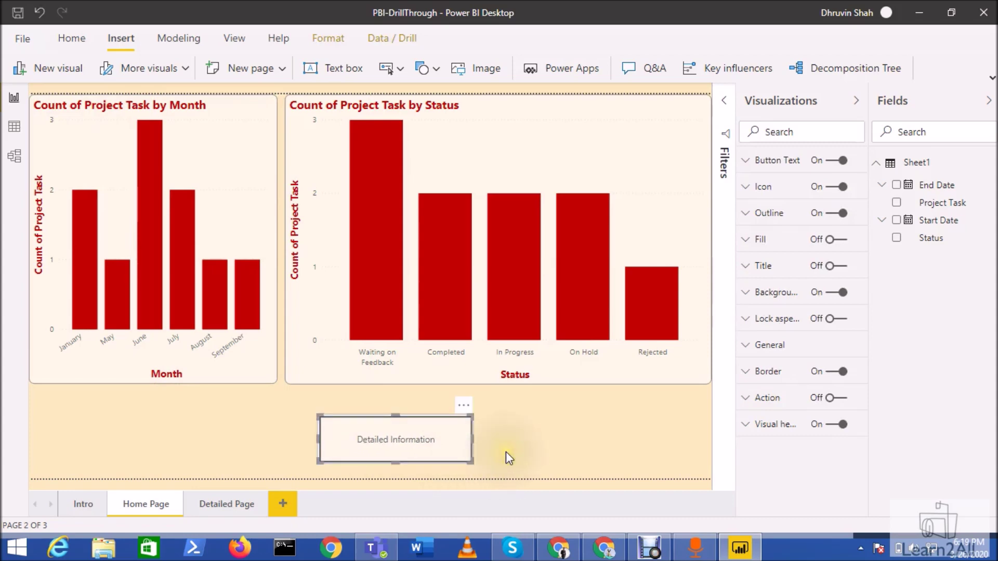
click(419, 442)
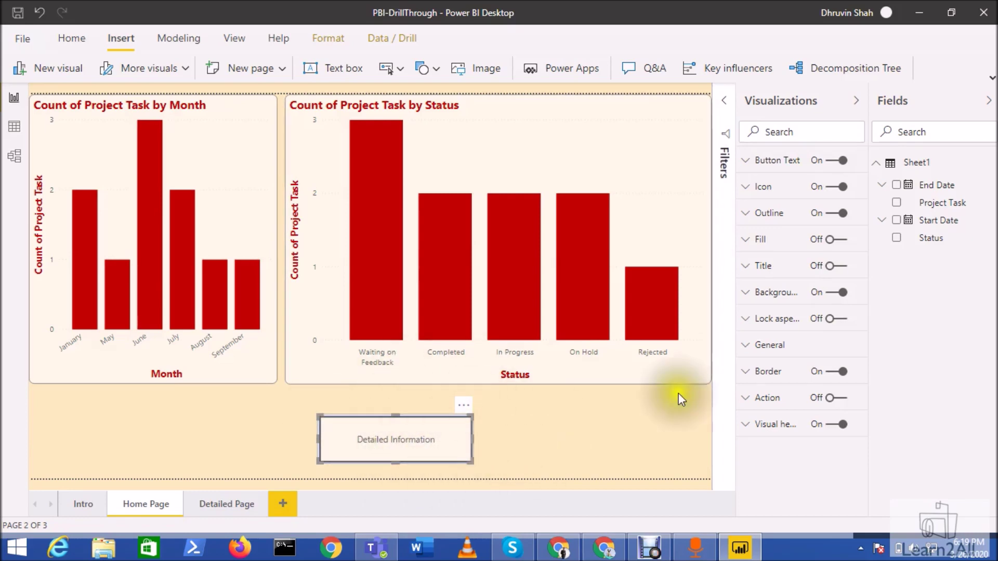
click(586, 441)
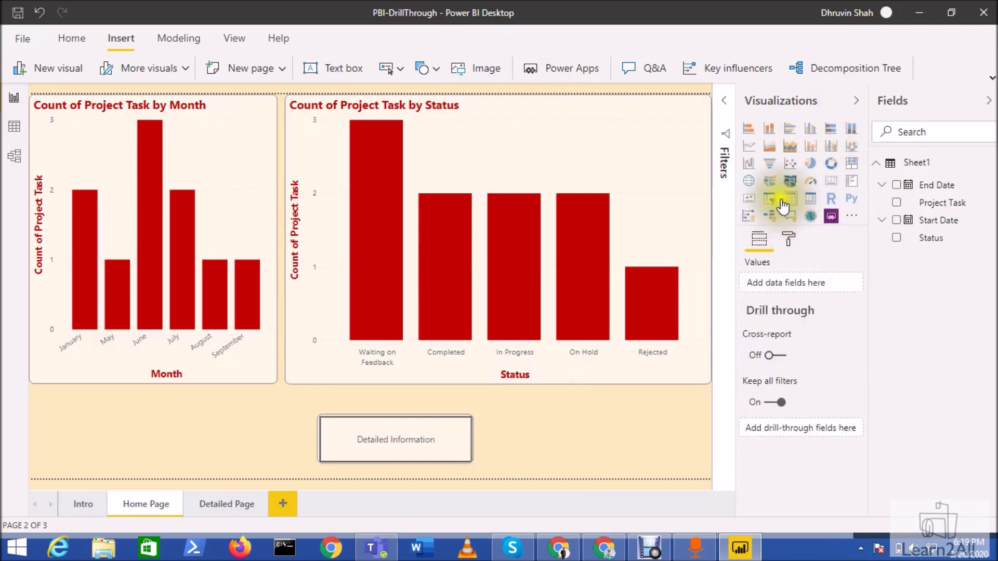
drag(417, 426, 392, 421)
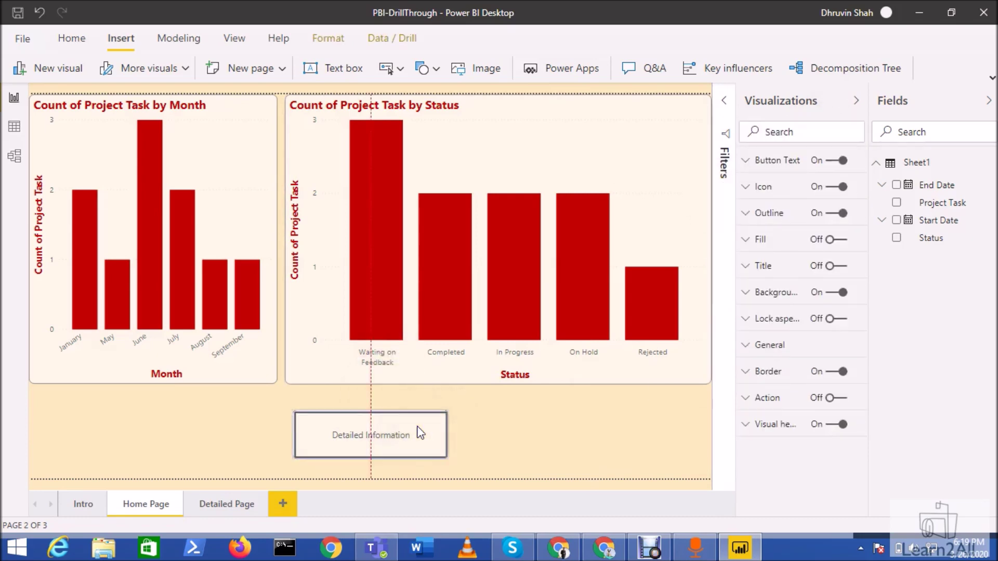
click(522, 436)
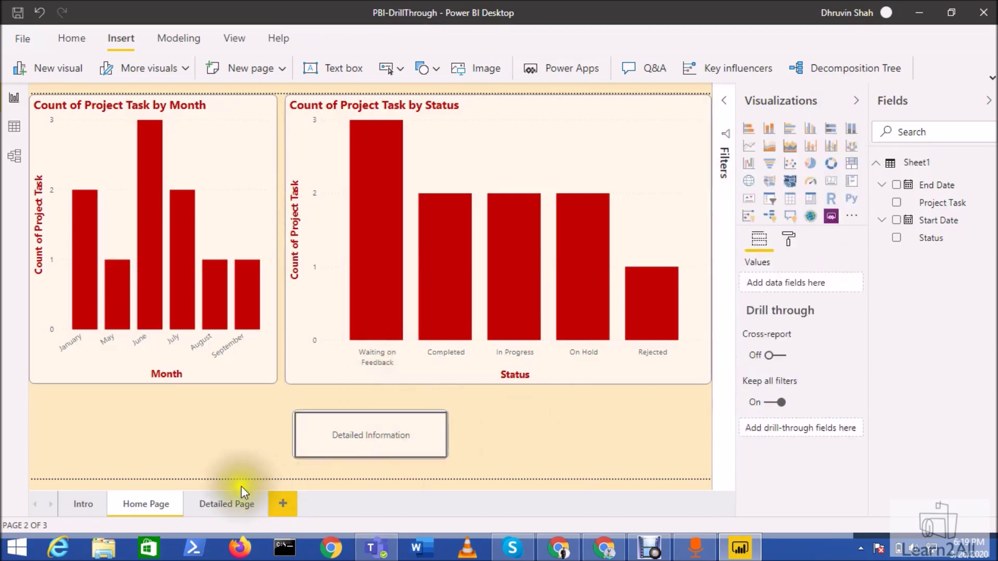
Add Status as the Detailed Page's drill-through field, then go back to the Home Page
click(231, 507)
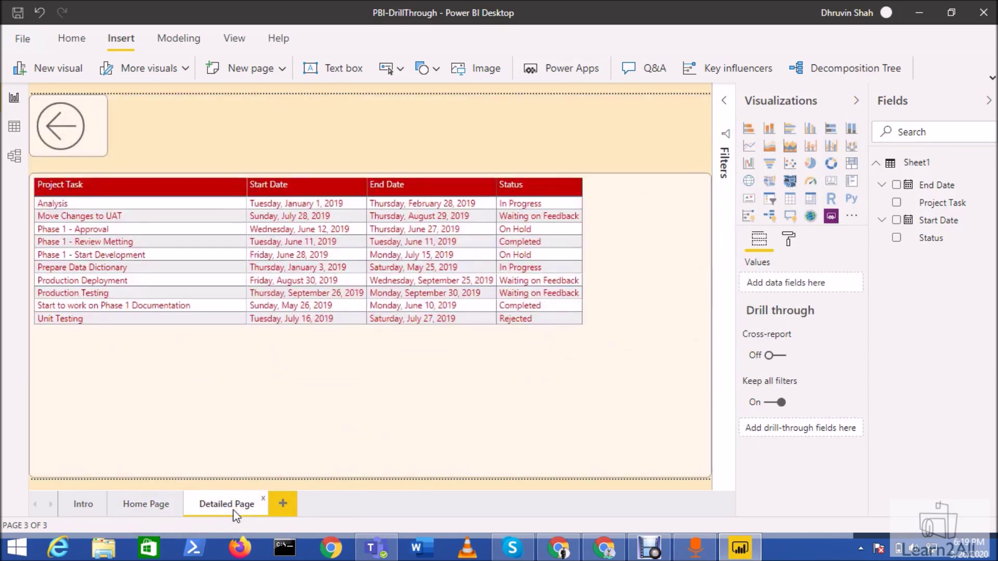
drag(922, 251, 820, 438)
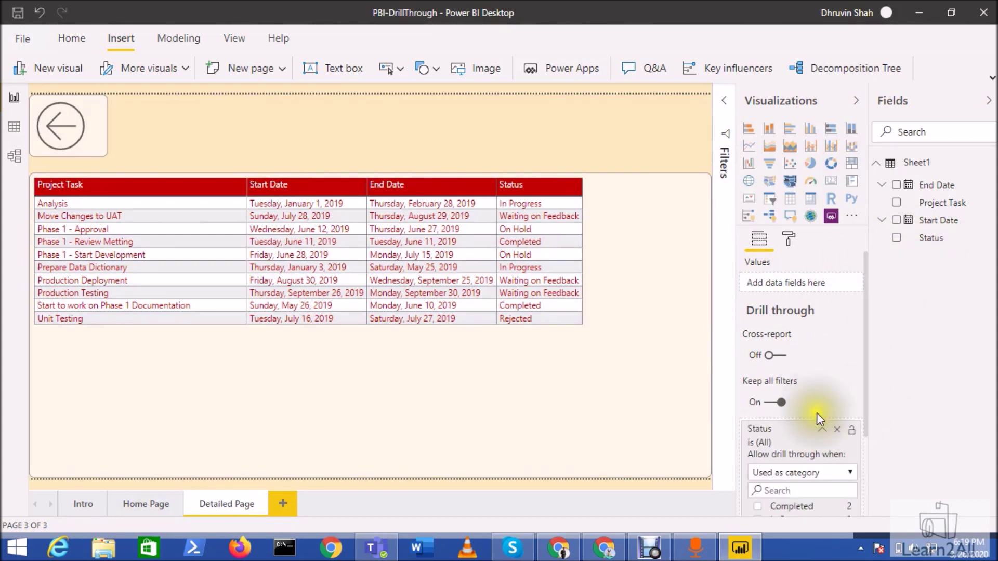
scroll(816, 413, down, 3)
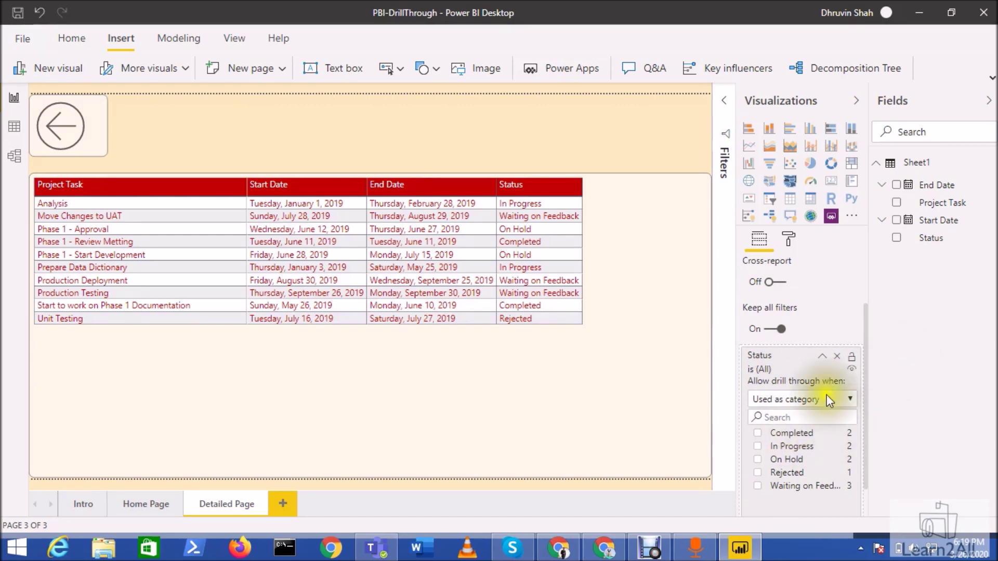
click(822, 356)
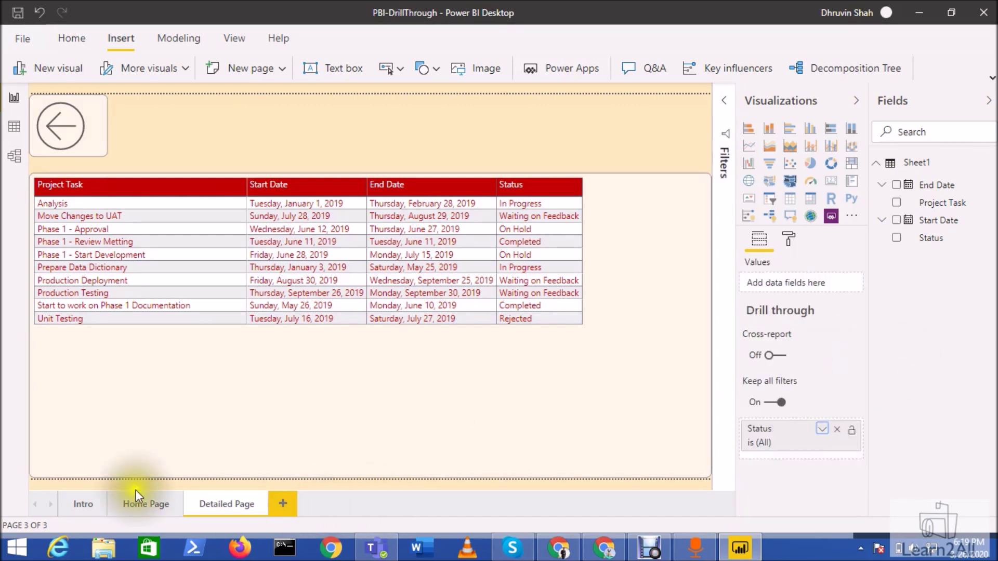
click(145, 503)
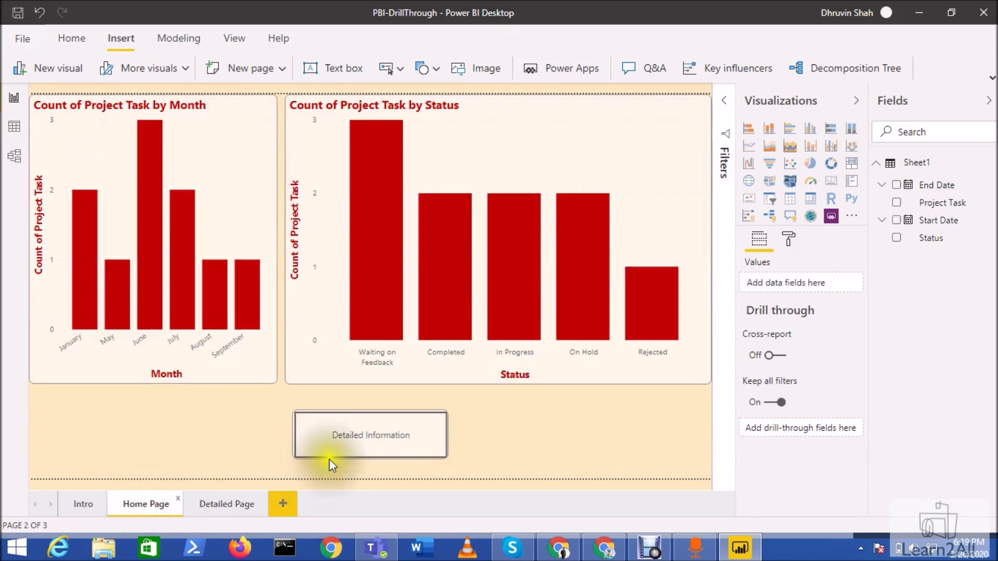
click(387, 432)
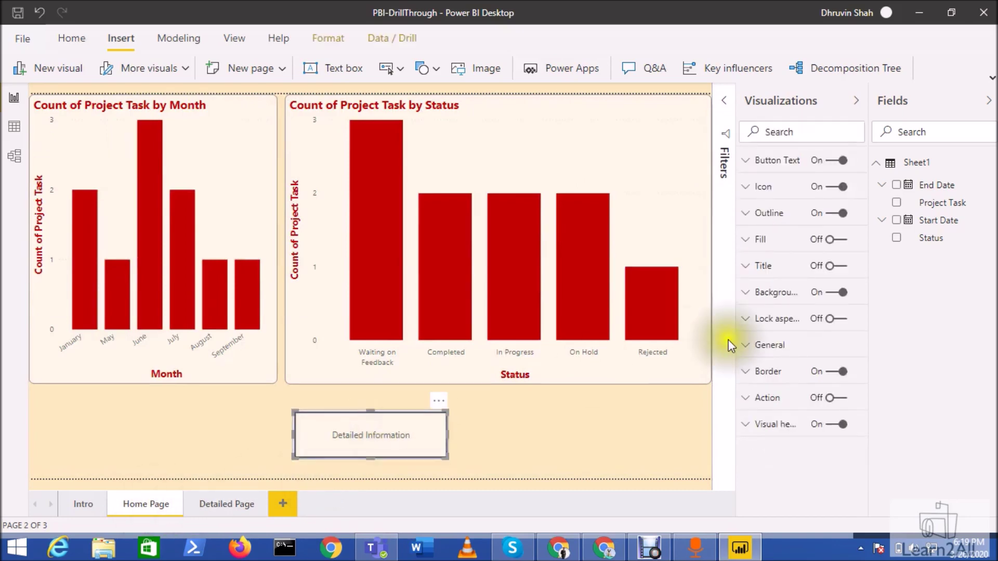
Turn on the button's Action with type Drill through and destination Detailed Page
click(833, 398)
click(767, 406)
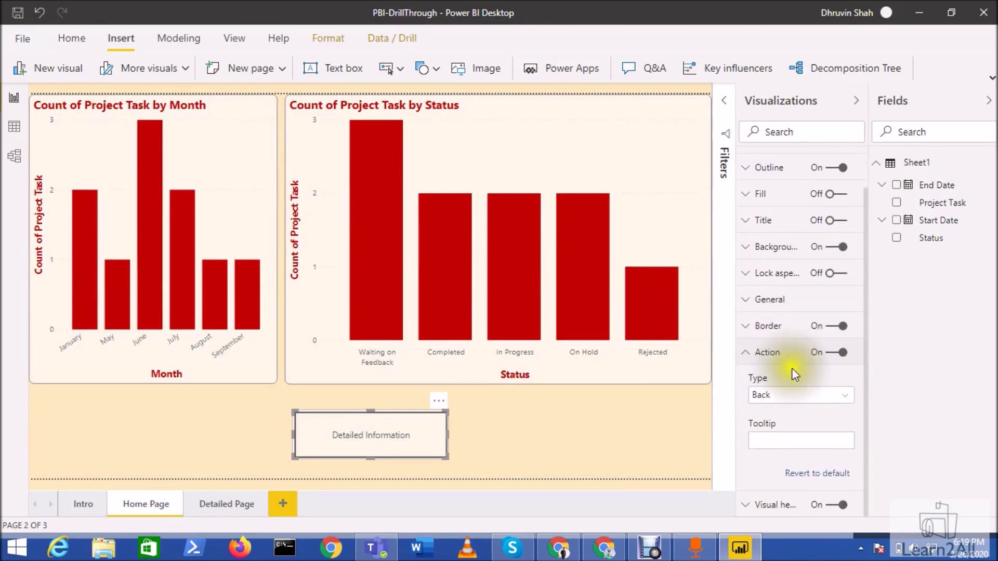
click(785, 396)
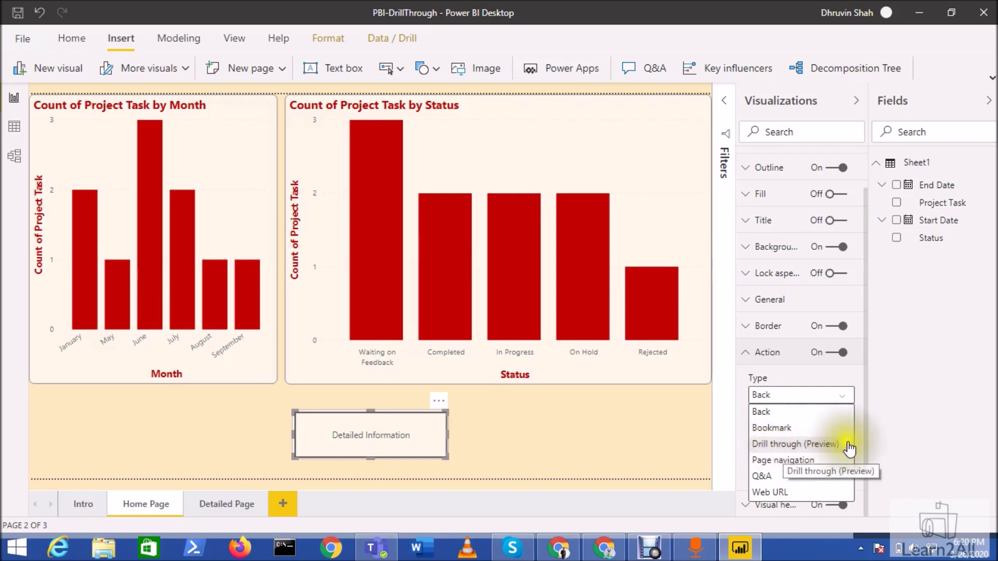
click(811, 445)
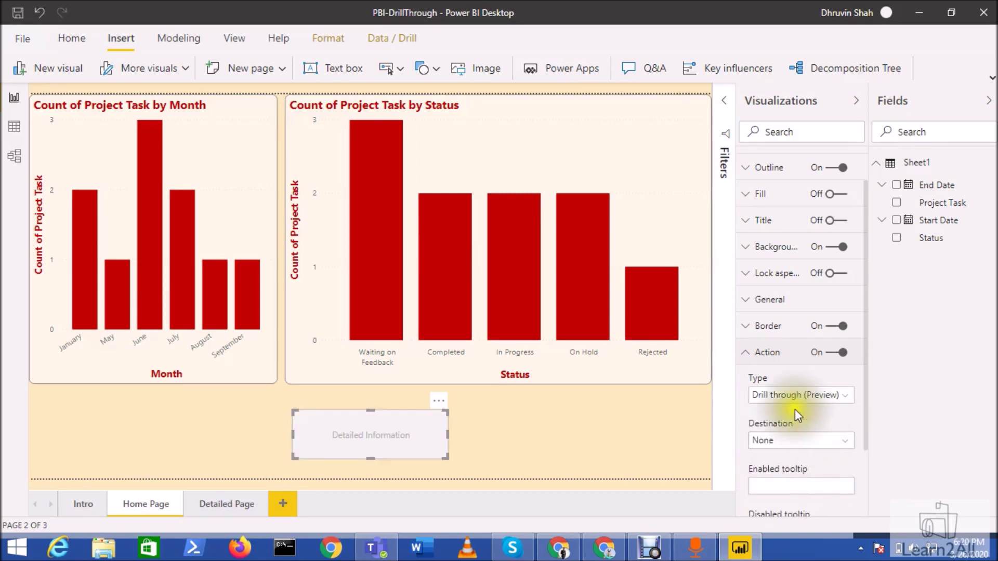
click(809, 446)
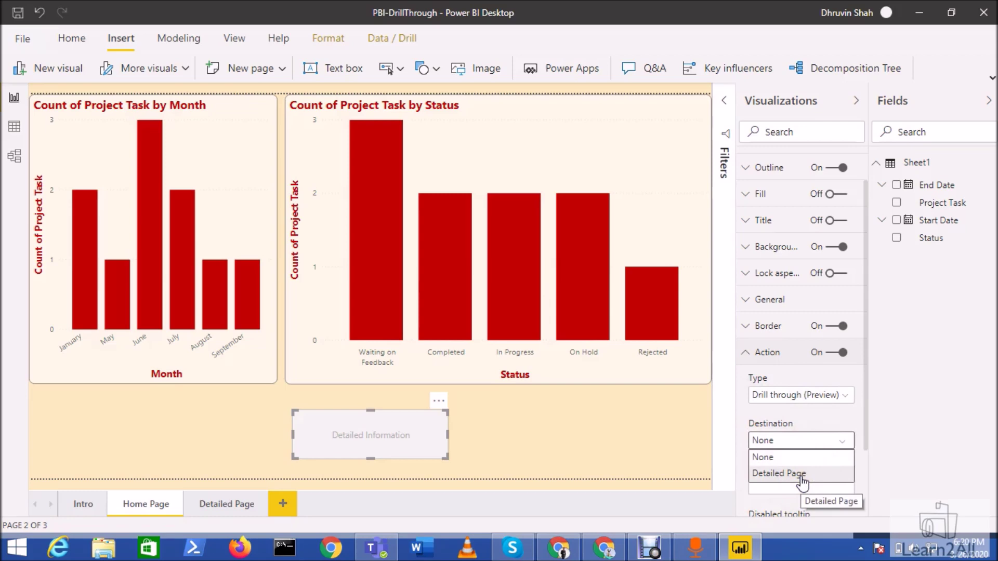
click(803, 474)
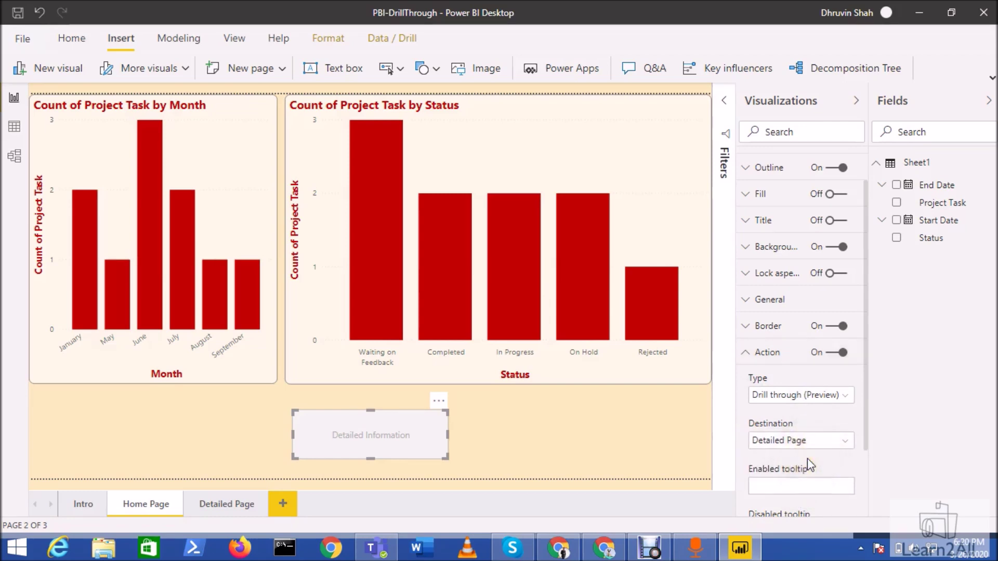
scroll(806, 458, down, 2)
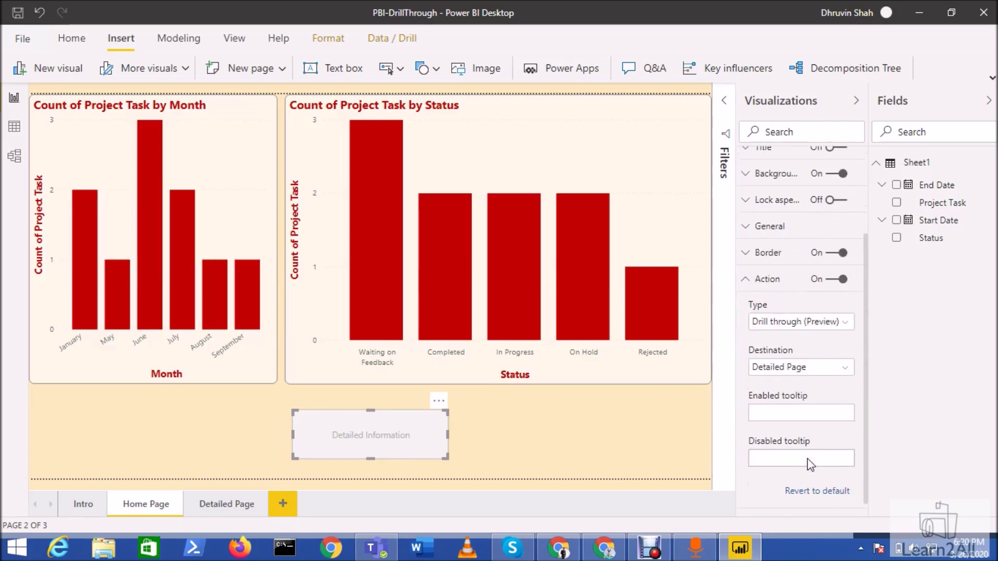
click(777, 370)
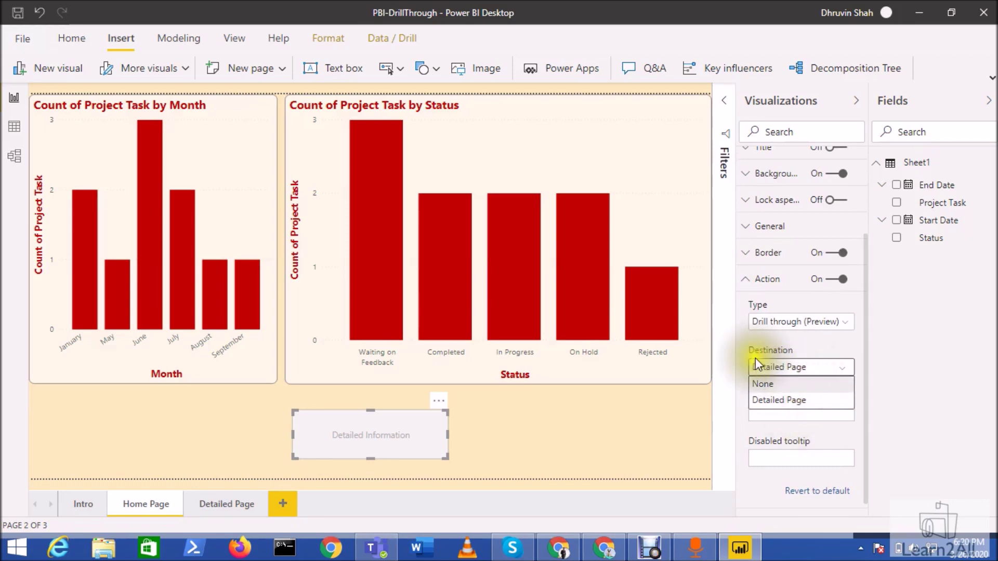
click(796, 348)
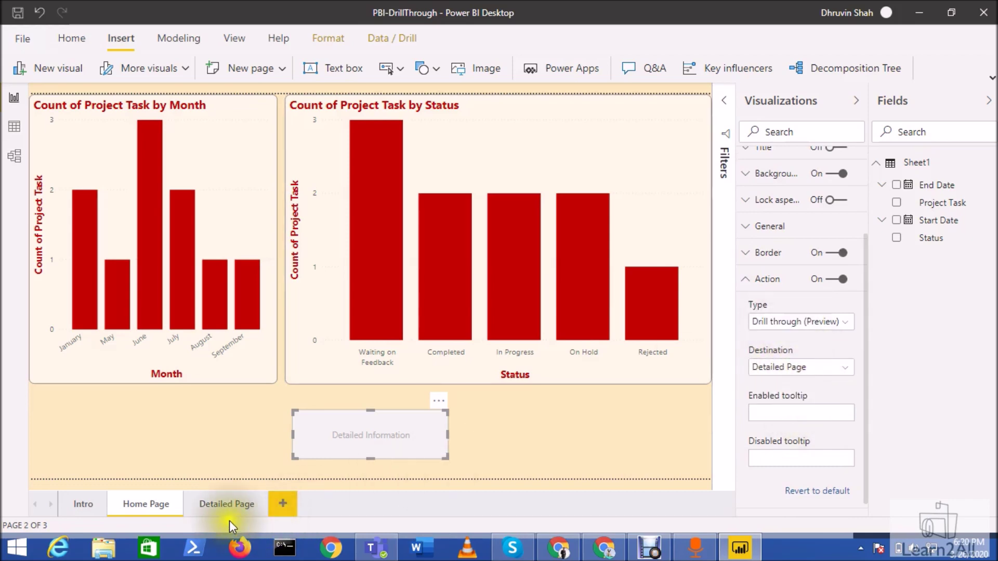
click(224, 506)
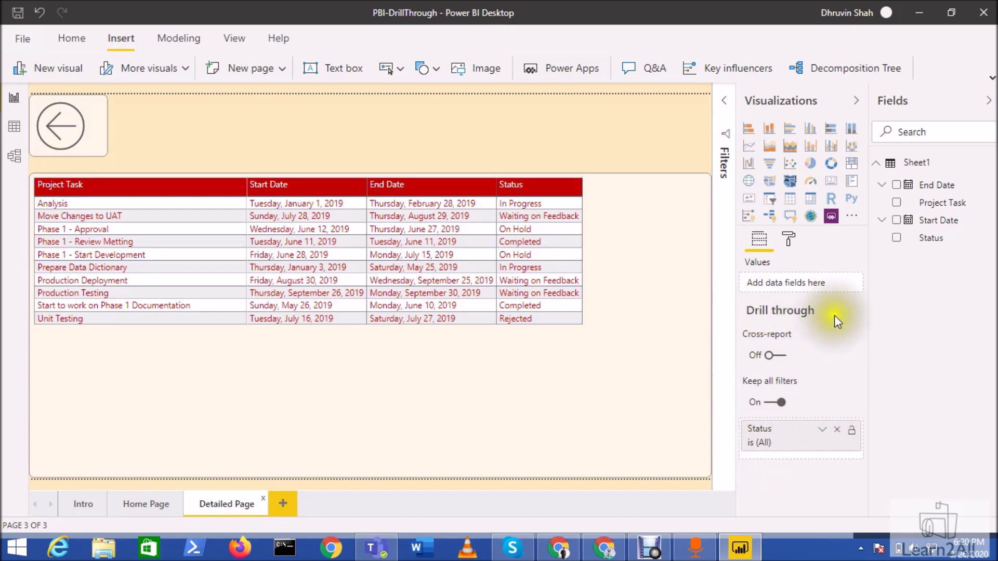
On the Home Page, verify the Detailed Information button drills through to Detailed Page
click(148, 513)
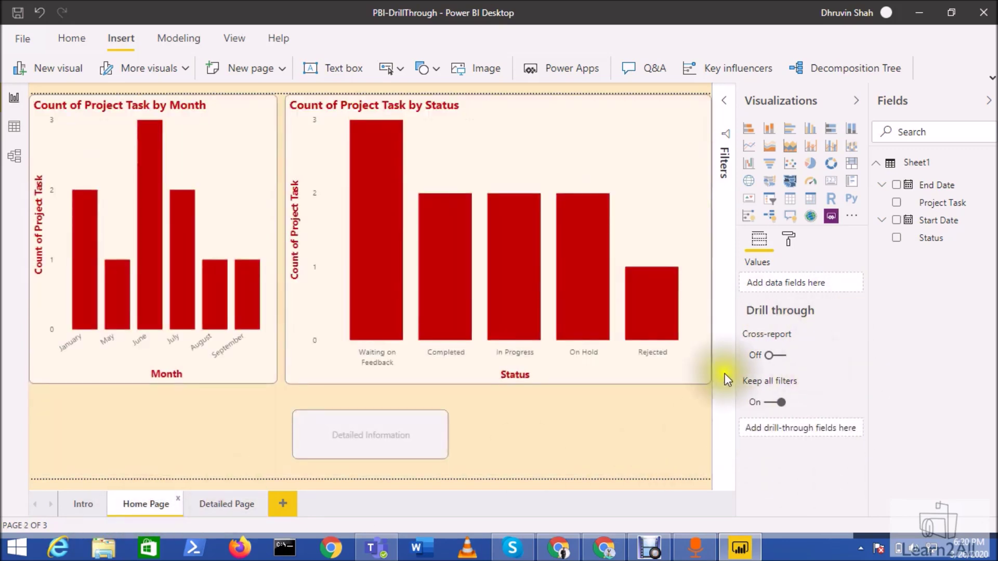
click(422, 431)
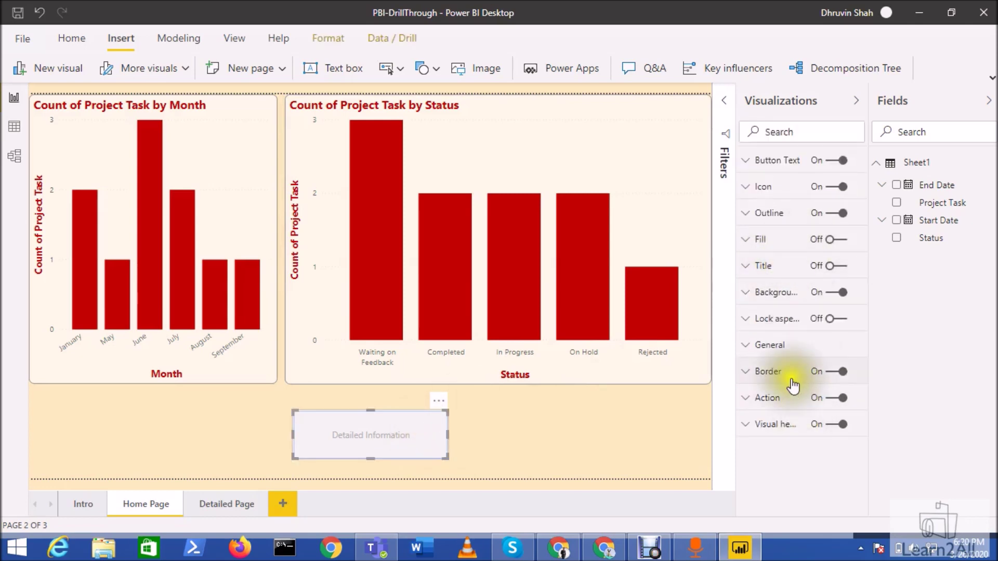
click(765, 398)
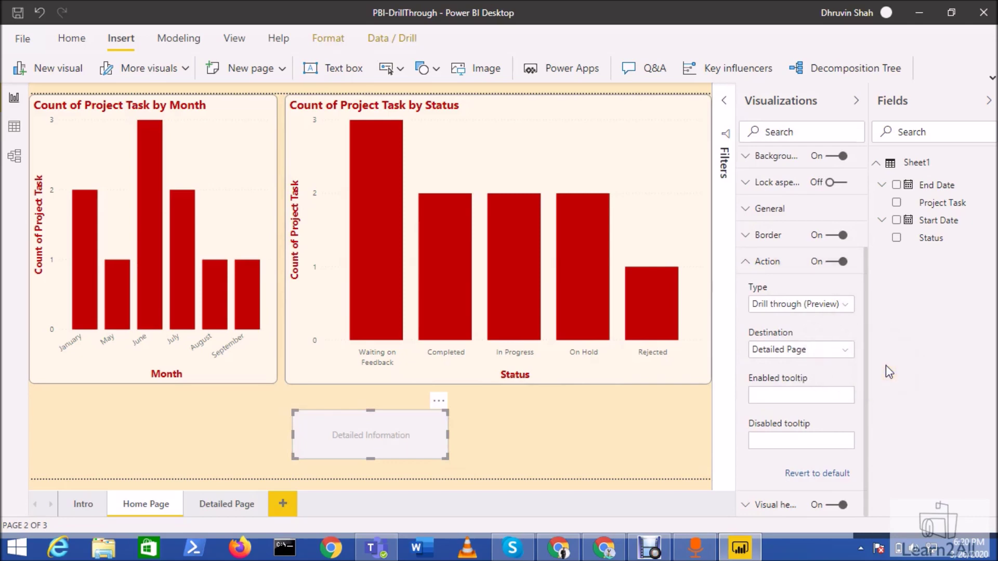
click(551, 455)
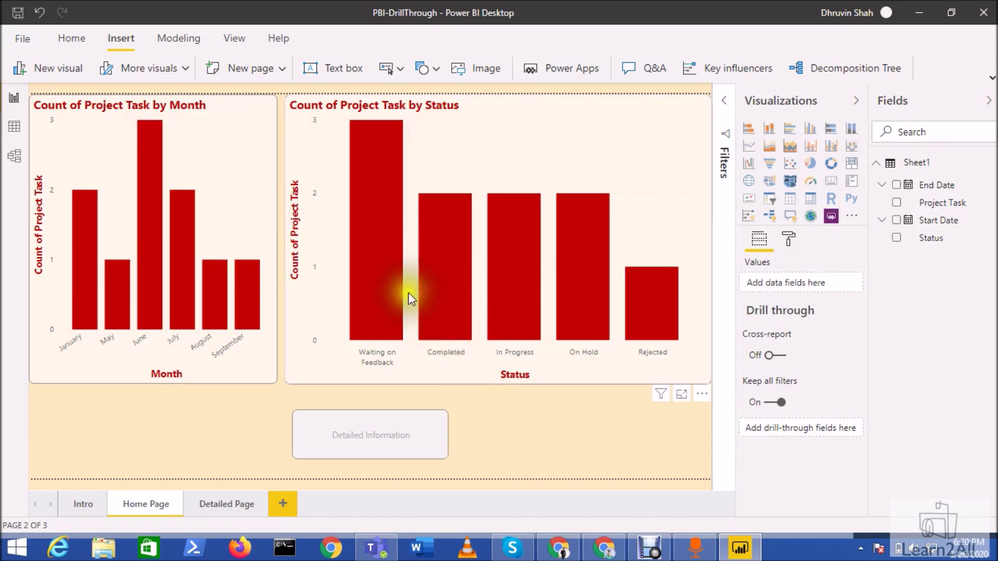
Drill through from the Waiting on Feedback bar to its three tasks, then return
mouse_move(373, 272)
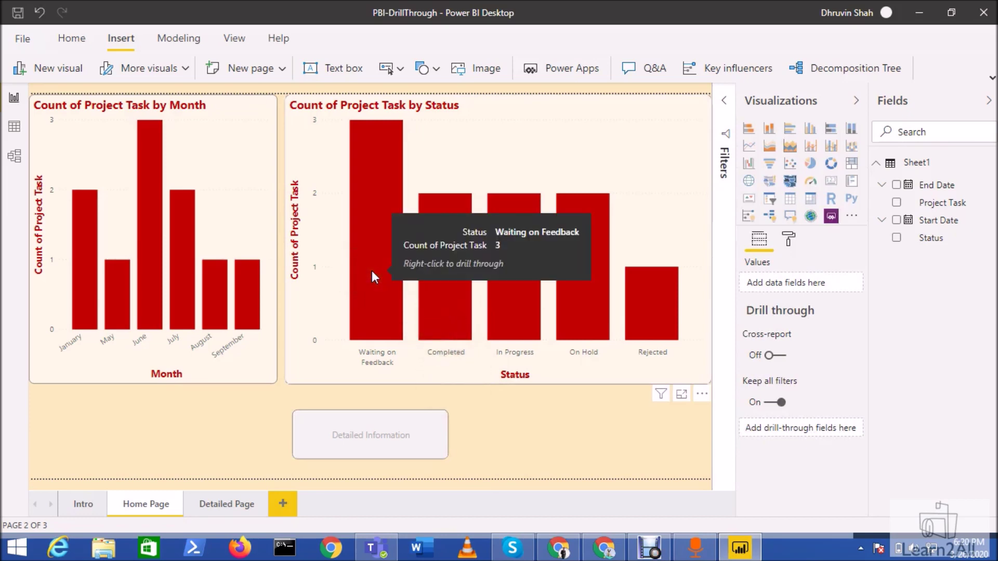
click(372, 272)
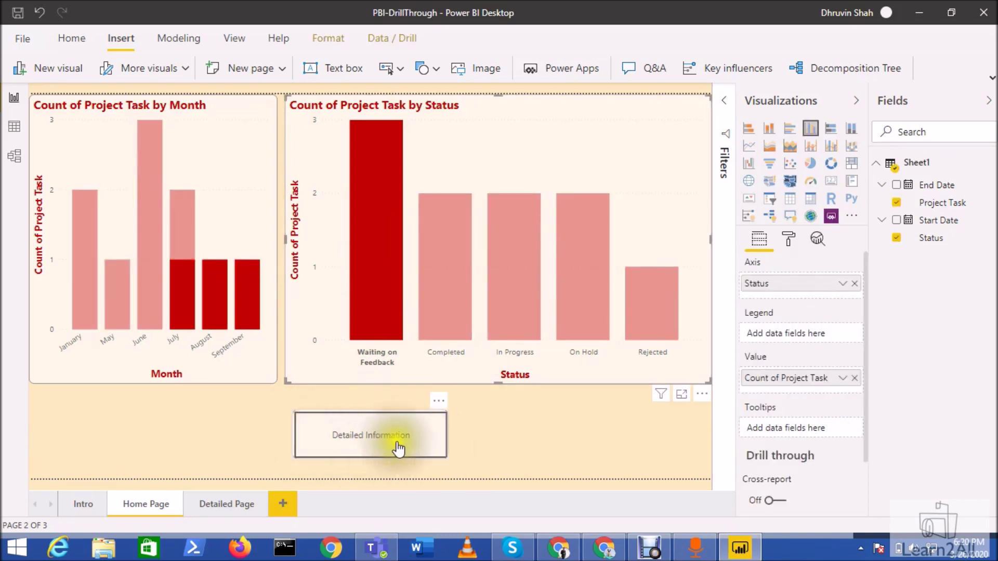
click(354, 444)
click(376, 240)
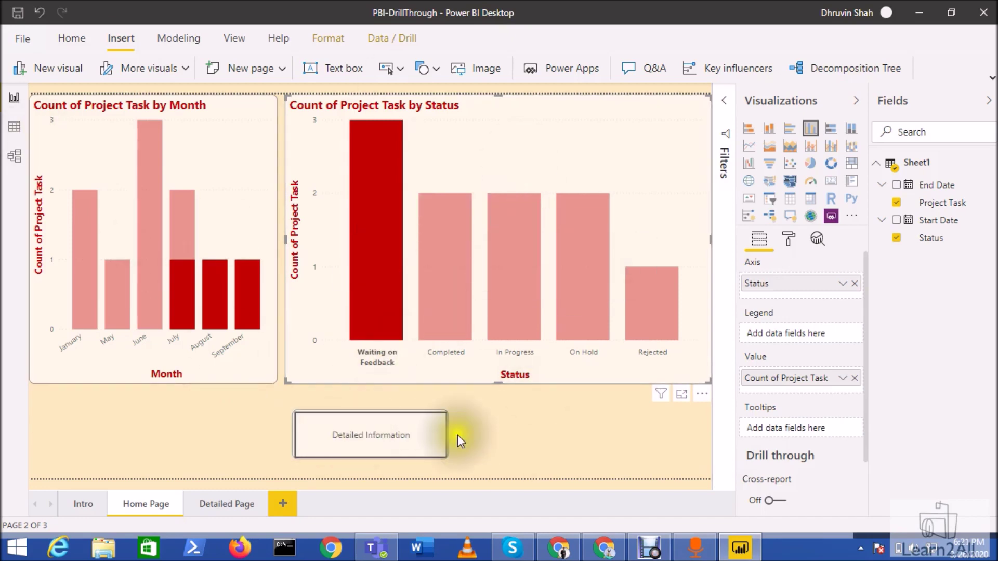
ctrl+click(356, 450)
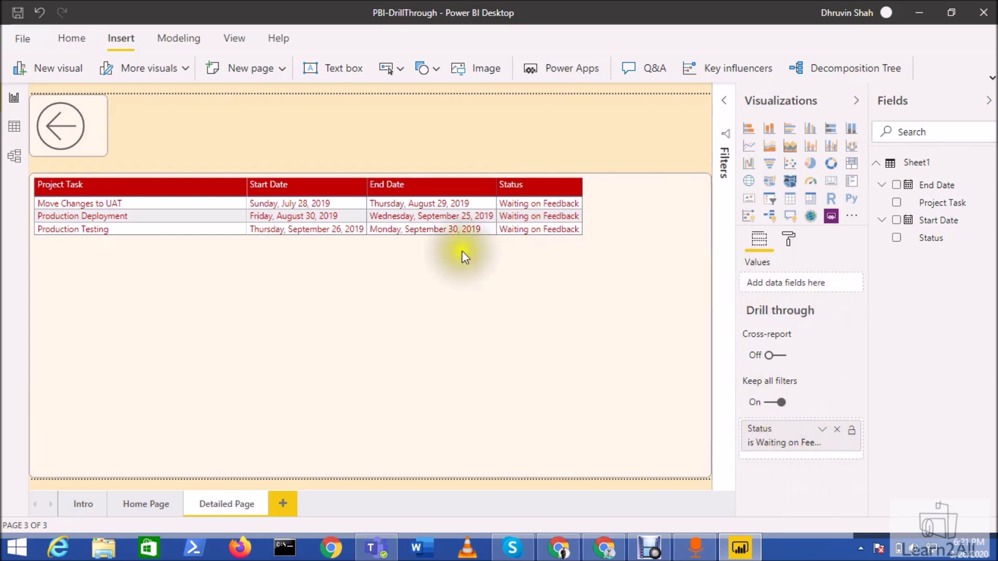
ctrl+click(58, 123)
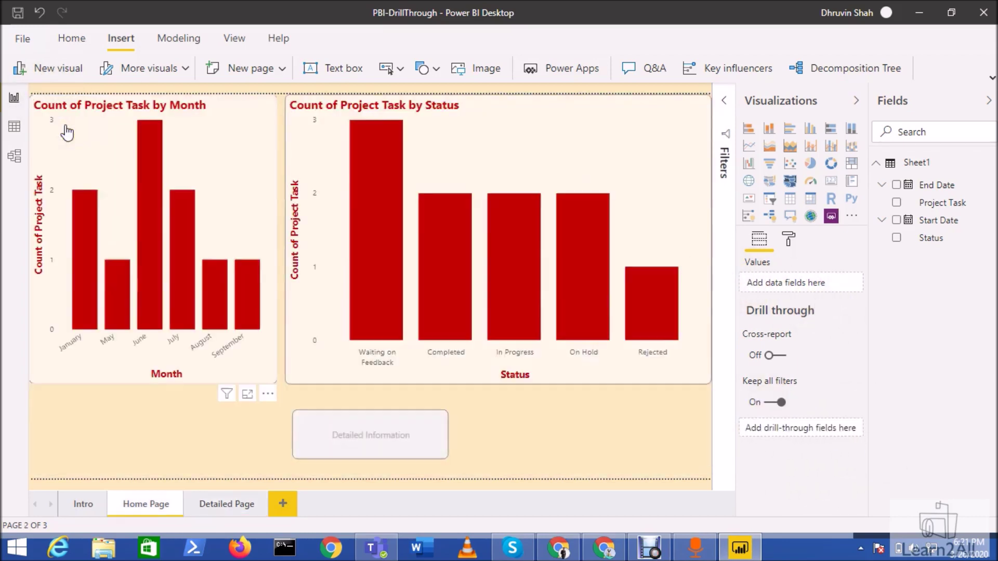
Drill through on Completed, then on Waiting on Feedback combined with September
click(449, 281)
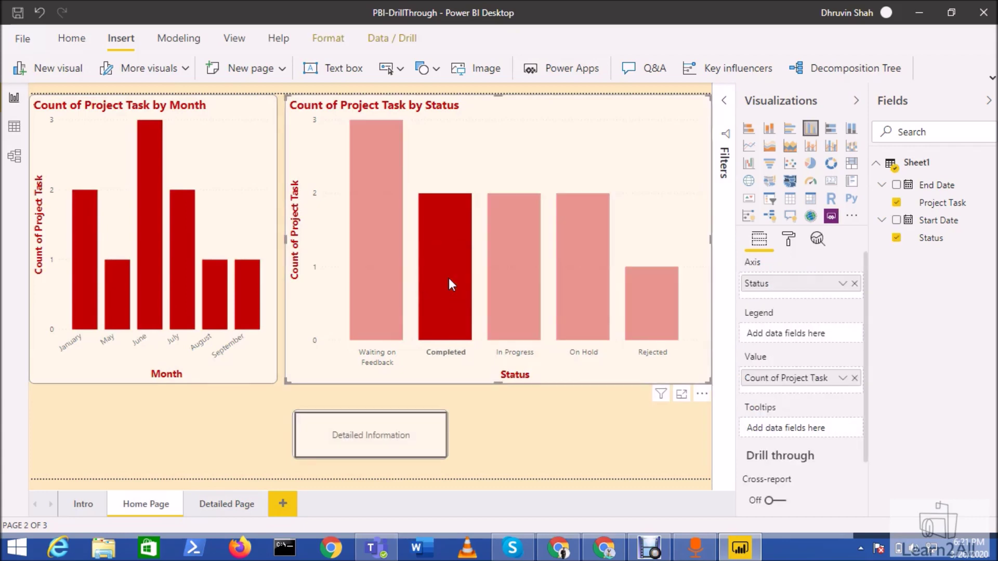
ctrl+click(392, 438)
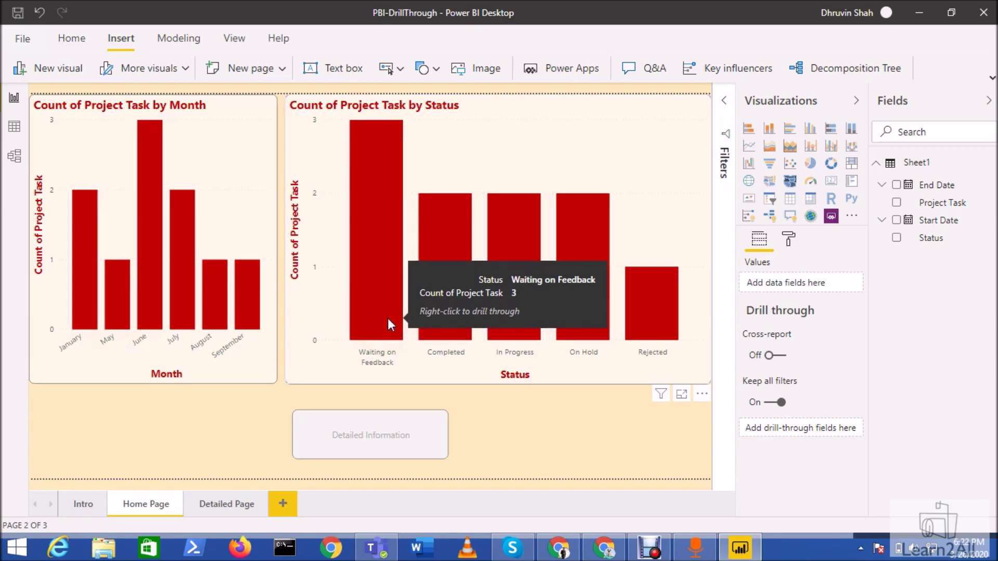
click(388, 318)
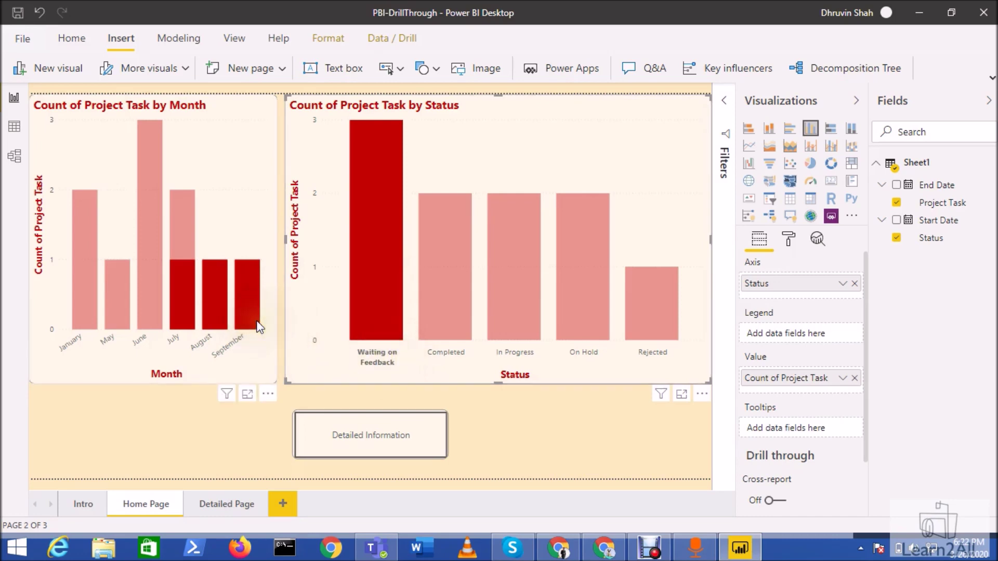
mouse_move(244, 320)
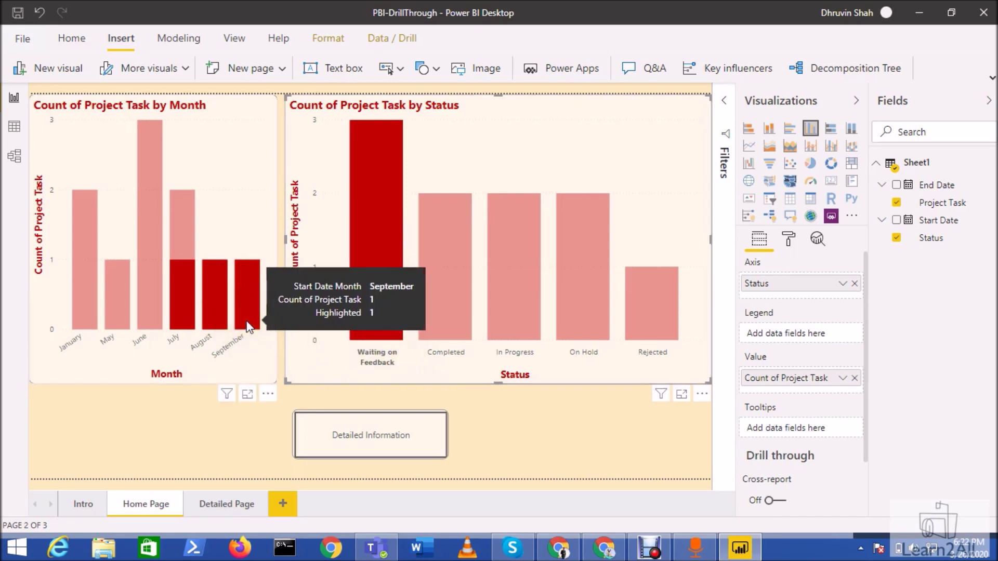
click(247, 327)
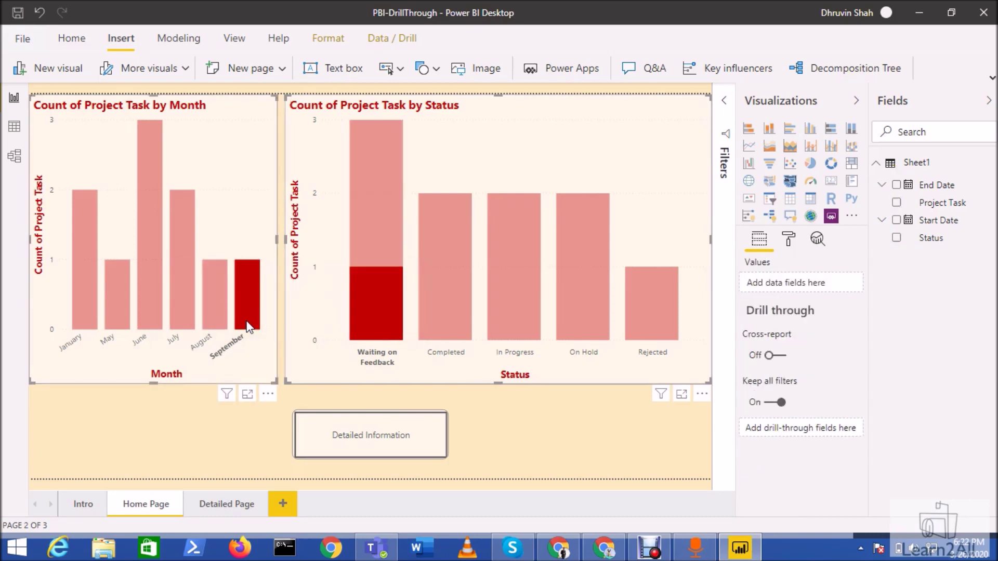
ctrl+click(382, 443)
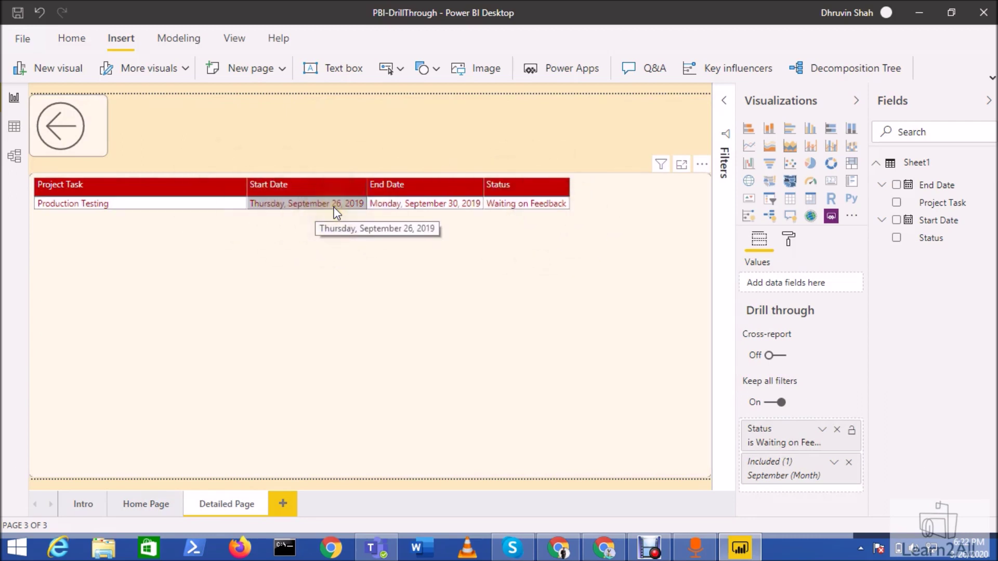
Return to the Home Page from the single Production Testing row
ctrl+click(60, 126)
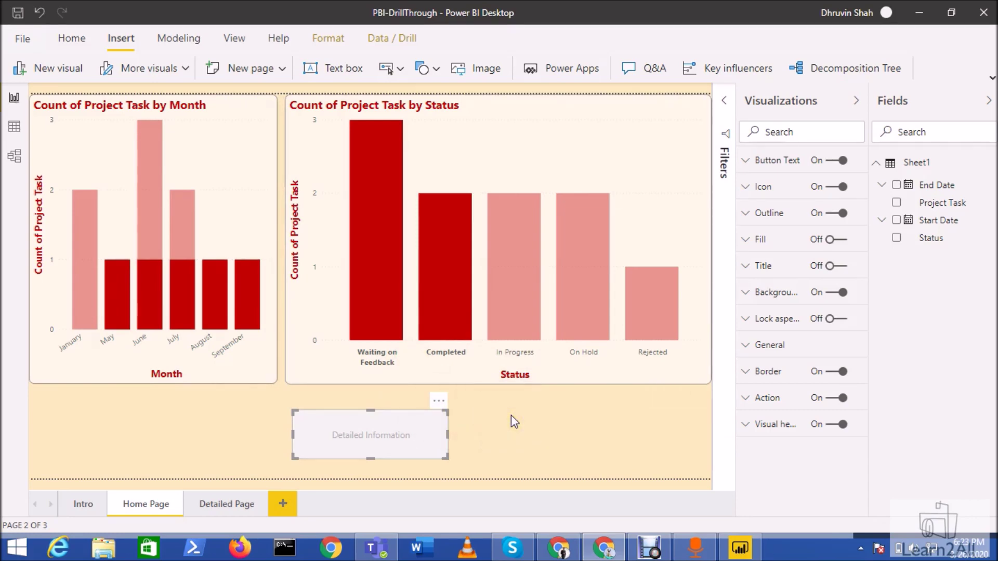
click(852, 104)
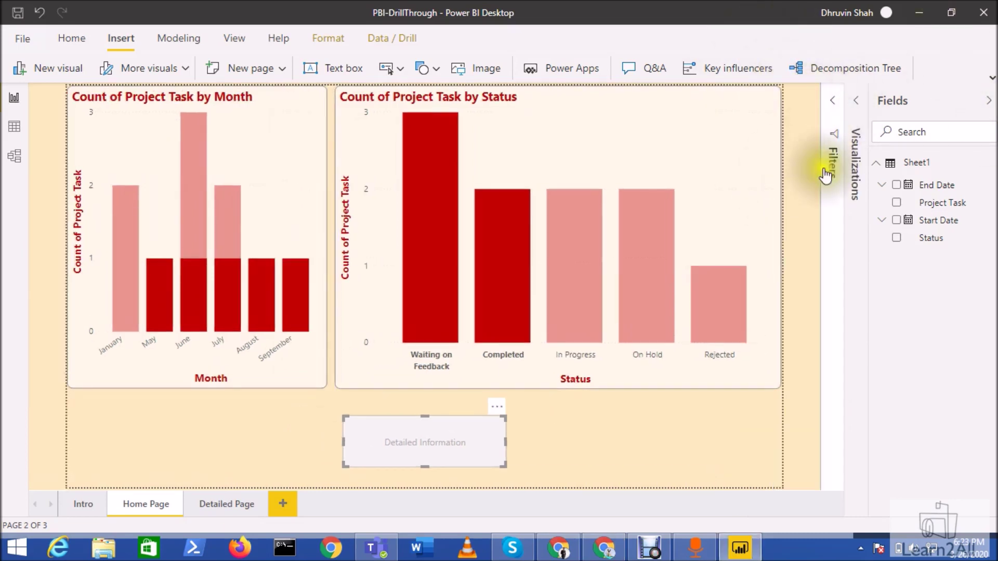
click(855, 103)
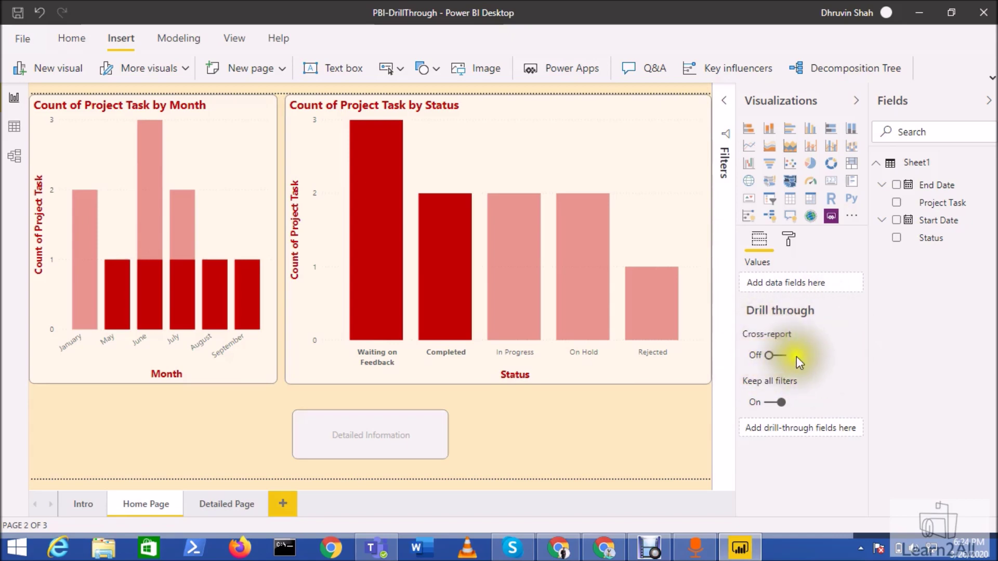
click(505, 447)
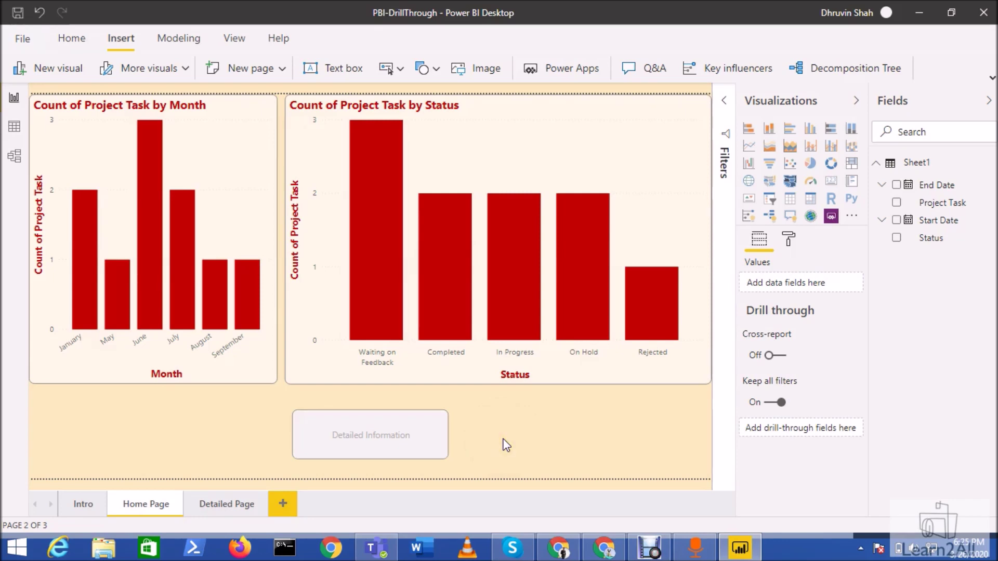
Switch to the Intro page
click(92, 514)
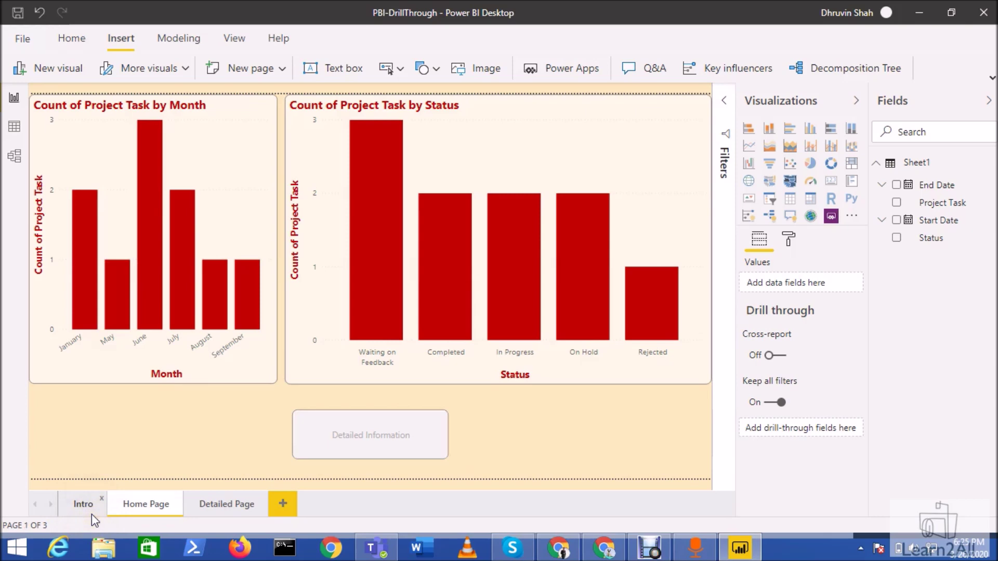